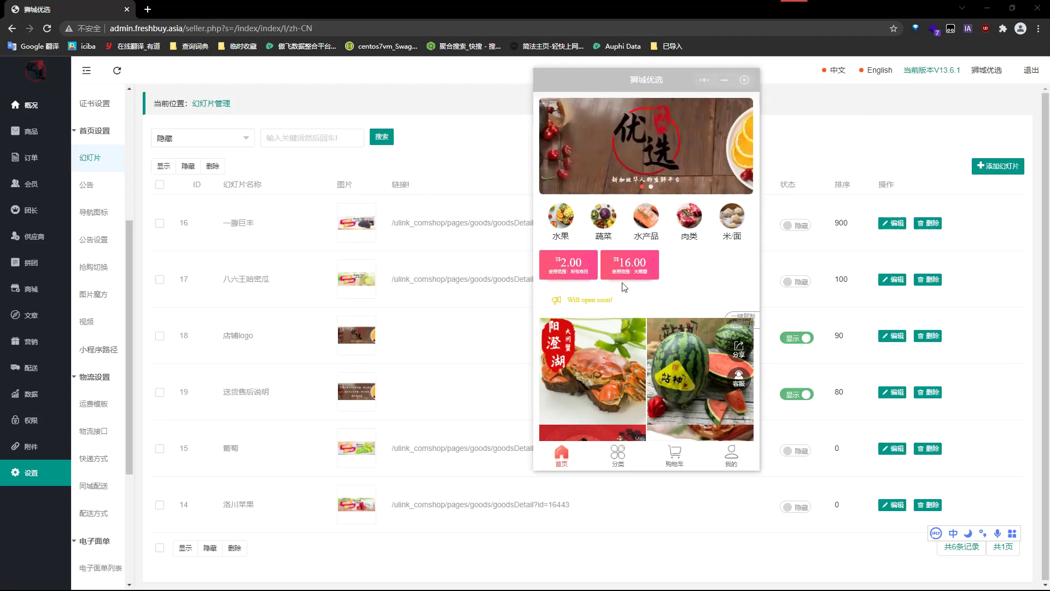
Examine the storefront home page preview from its banner to the product search, and look through the settings categories
scroll(627, 271, down, 2)
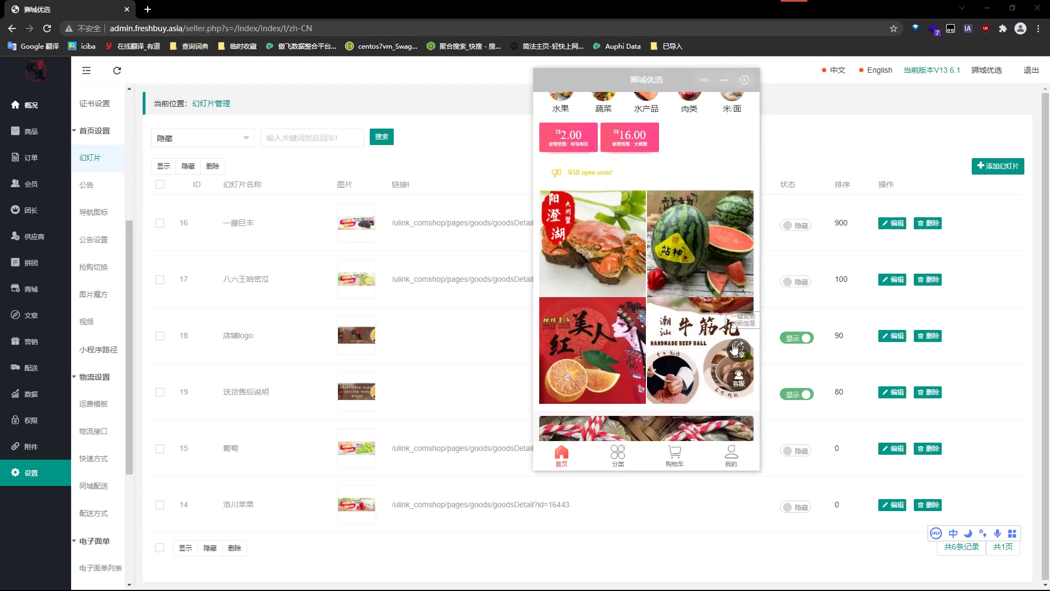
scroll(692, 335, down, 4)
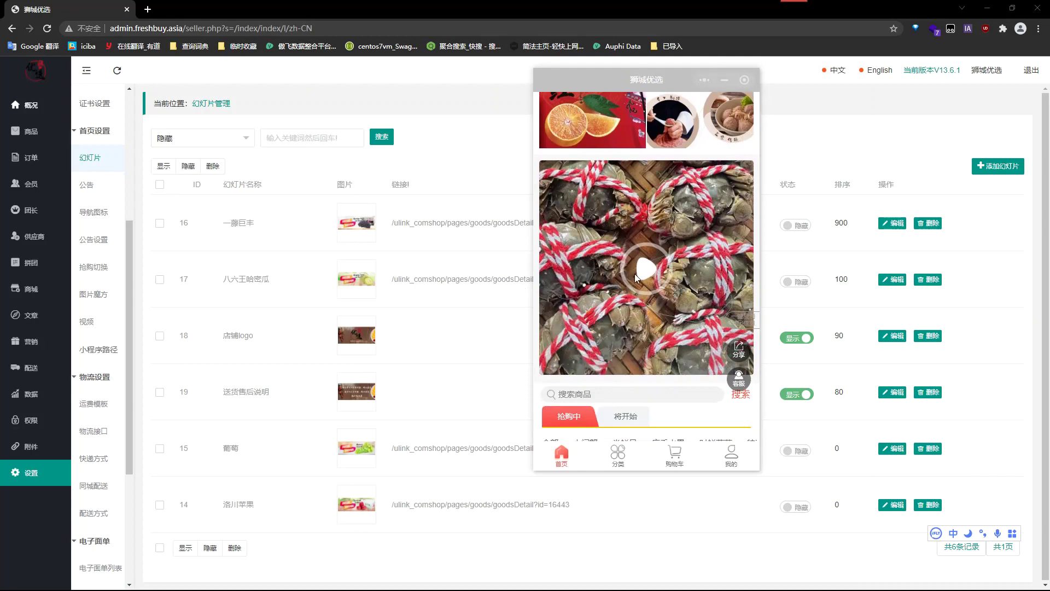
scroll(623, 284, up, 5)
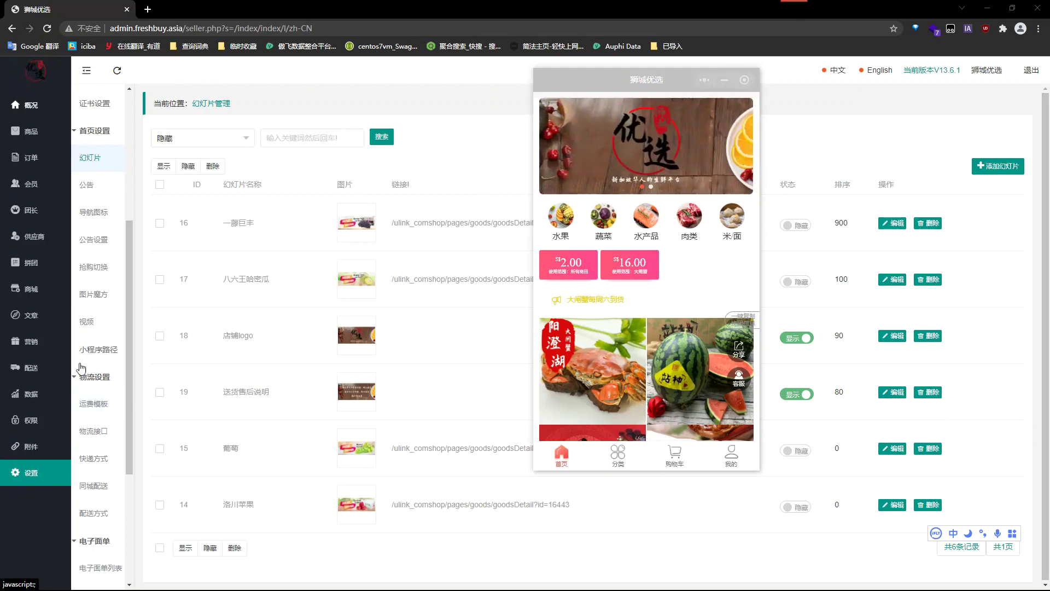
scroll(105, 173, up, 5)
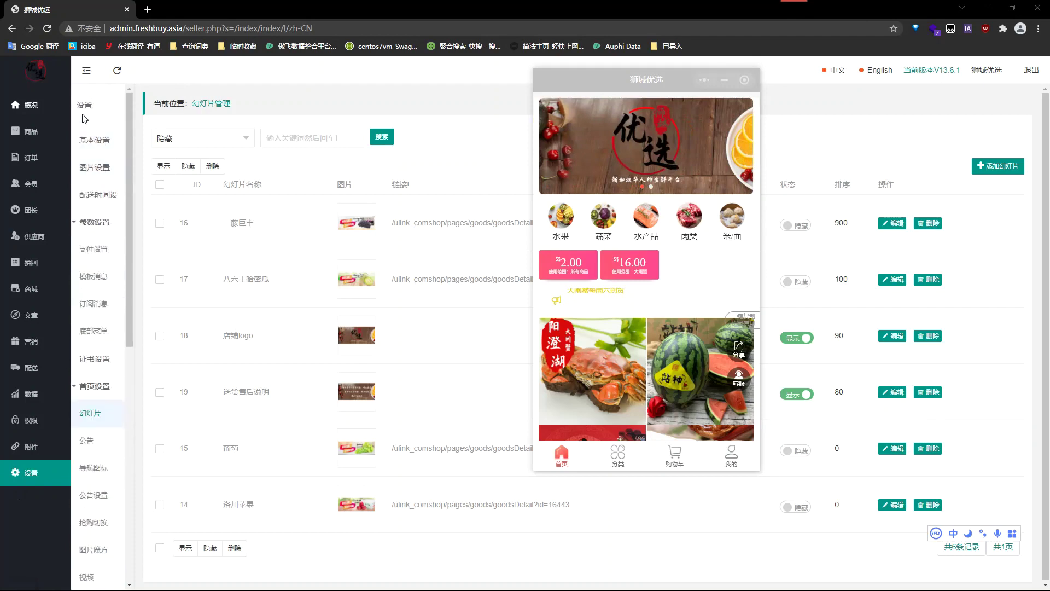
scroll(90, 229, down, 2)
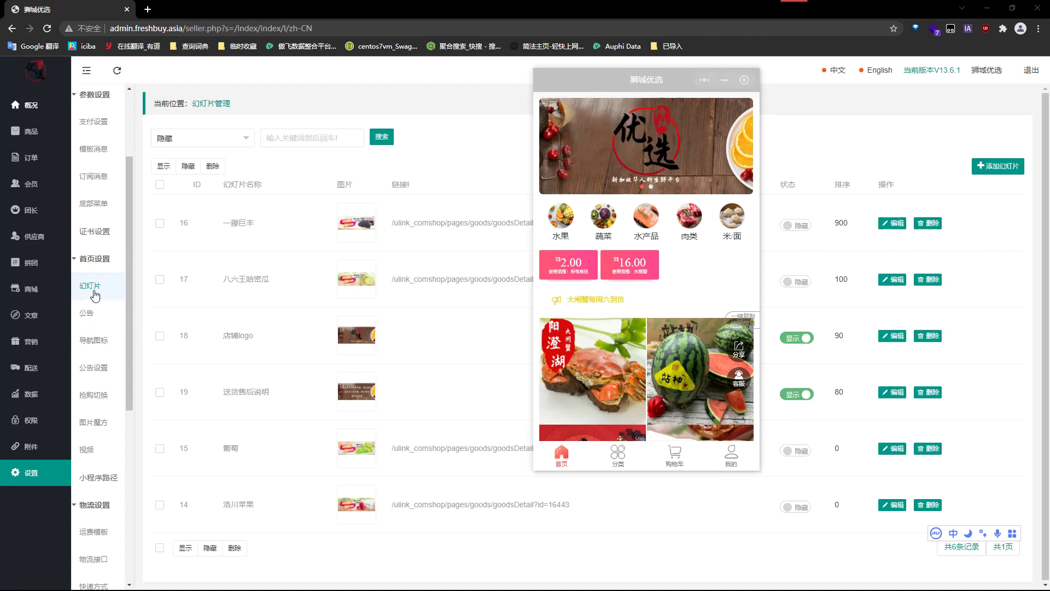
View the blank form for adding a slide, and return to the slide list
click(449, 154)
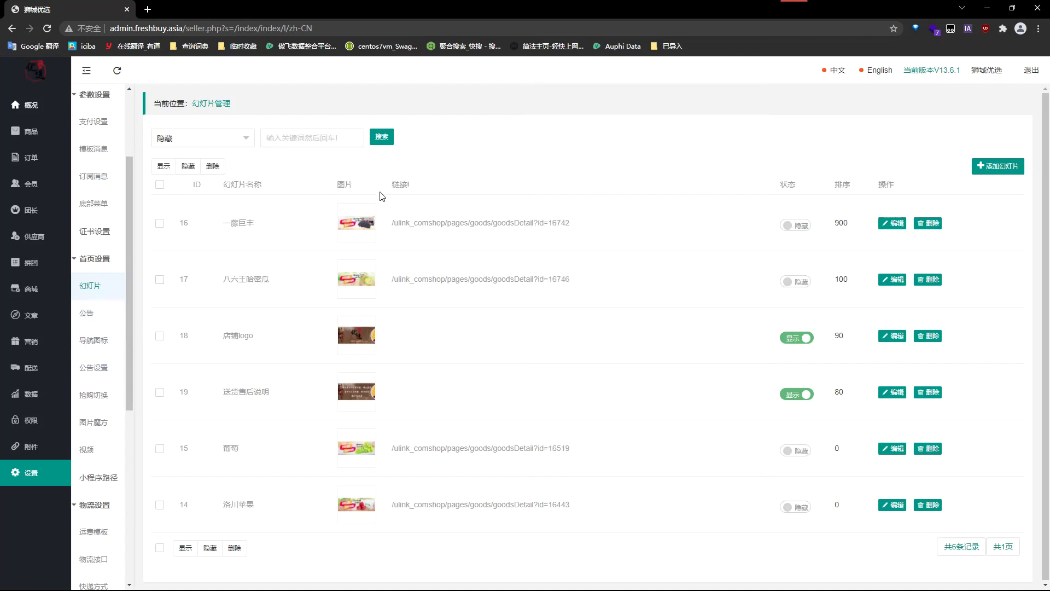
click(1007, 173)
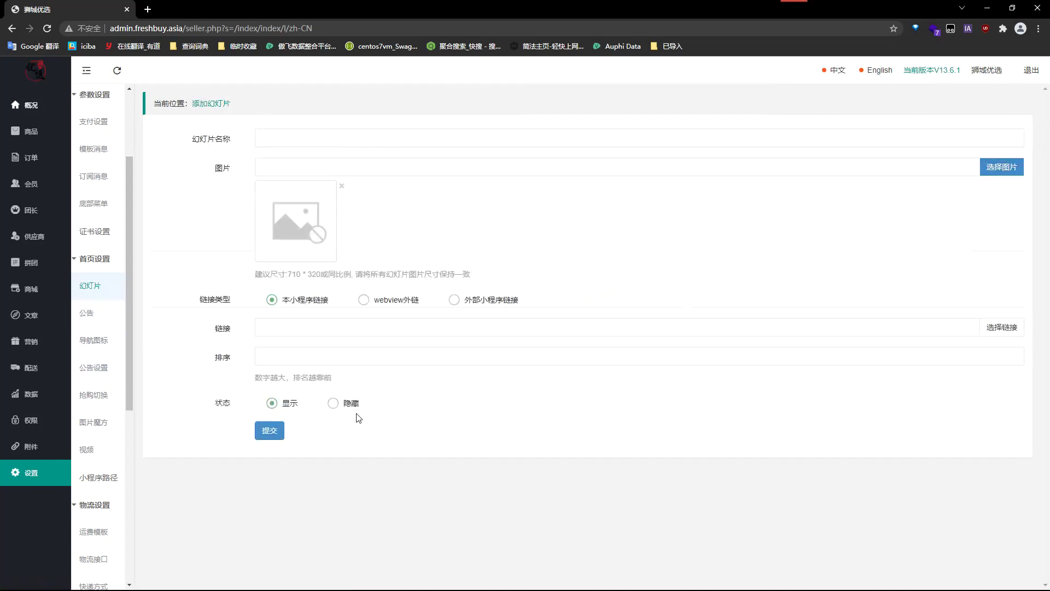
click(98, 288)
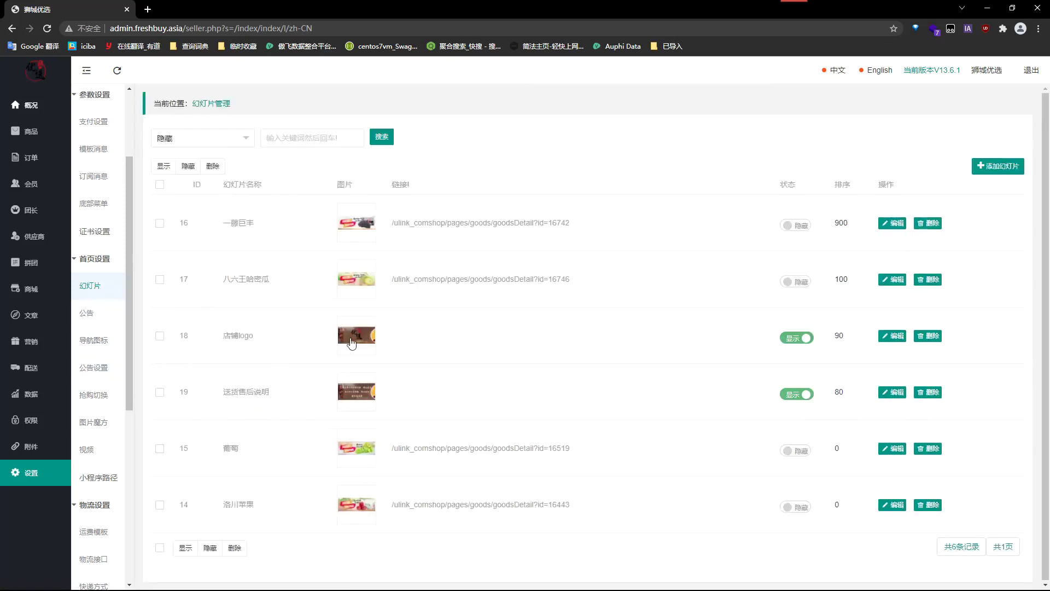
Open the 店铺logo slide for editing and review its name
click(892, 335)
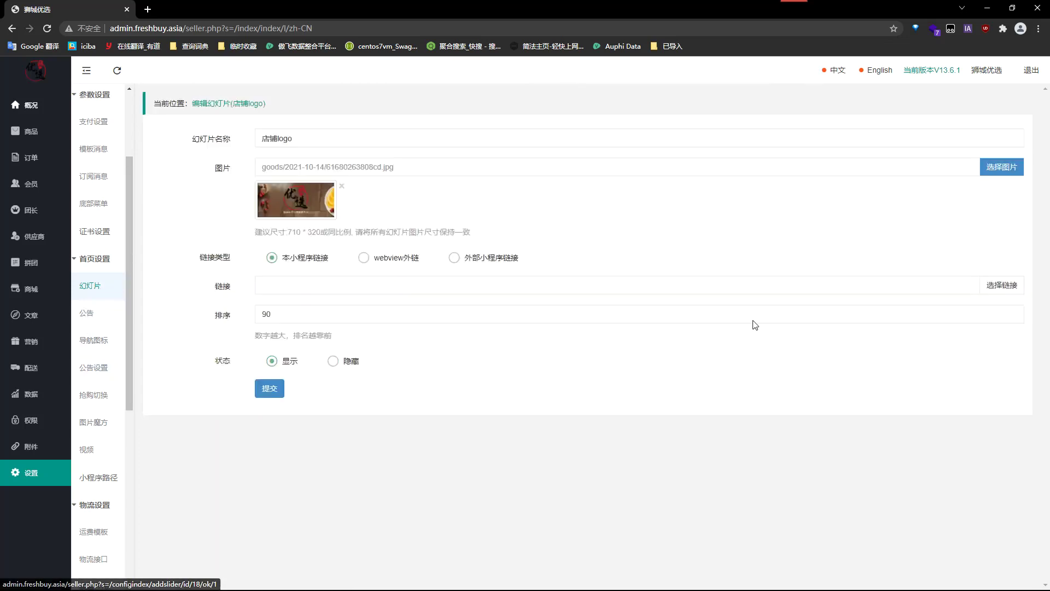
triple_click(310, 138)
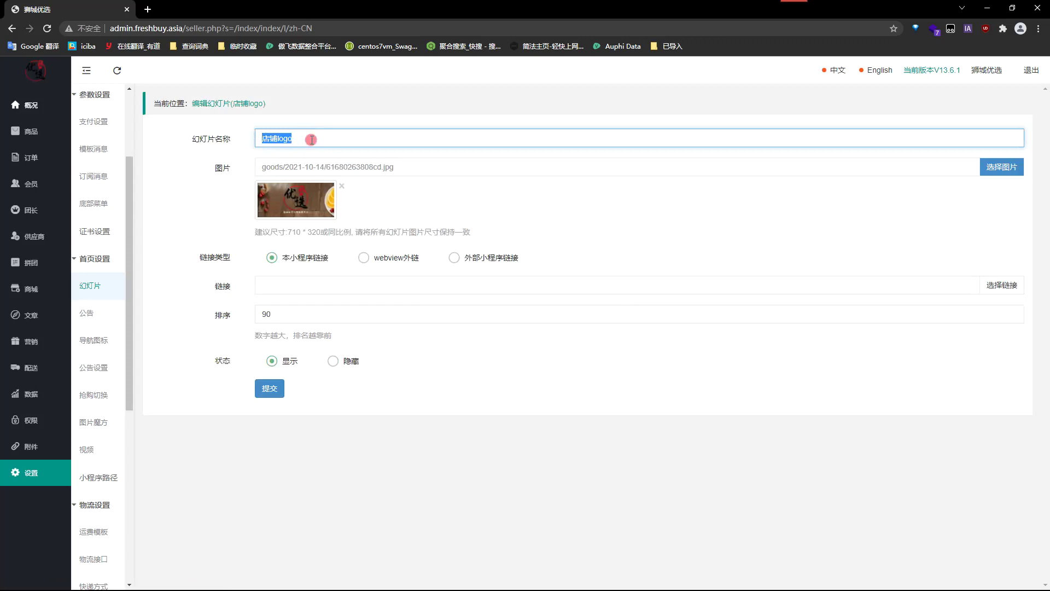
click(321, 136)
click(326, 138)
click(432, 162)
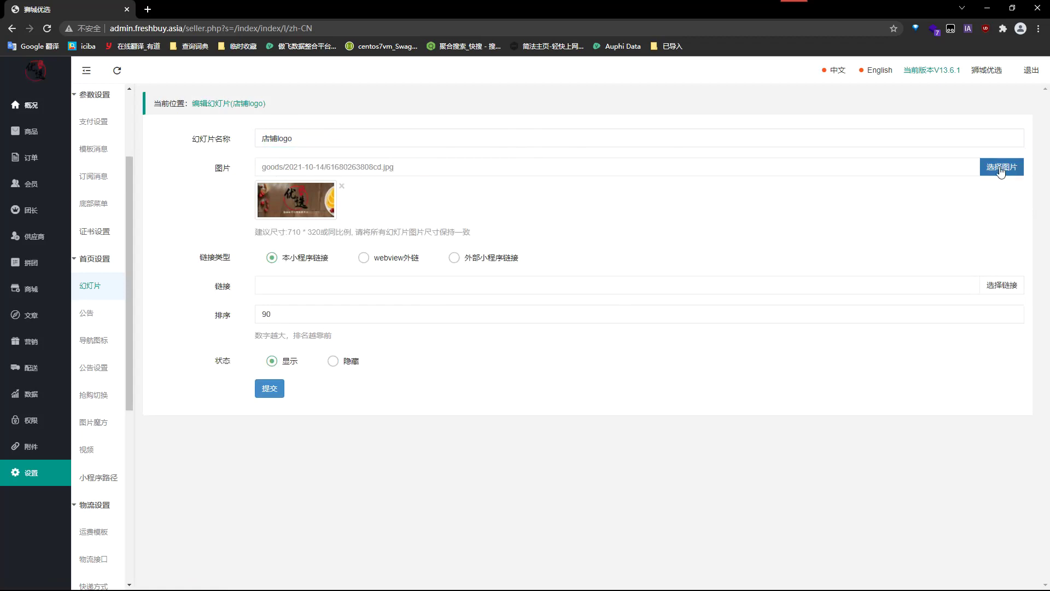
Examine the recommended image size and the note on keeping all slide images consistent
drag(285, 234, 325, 234)
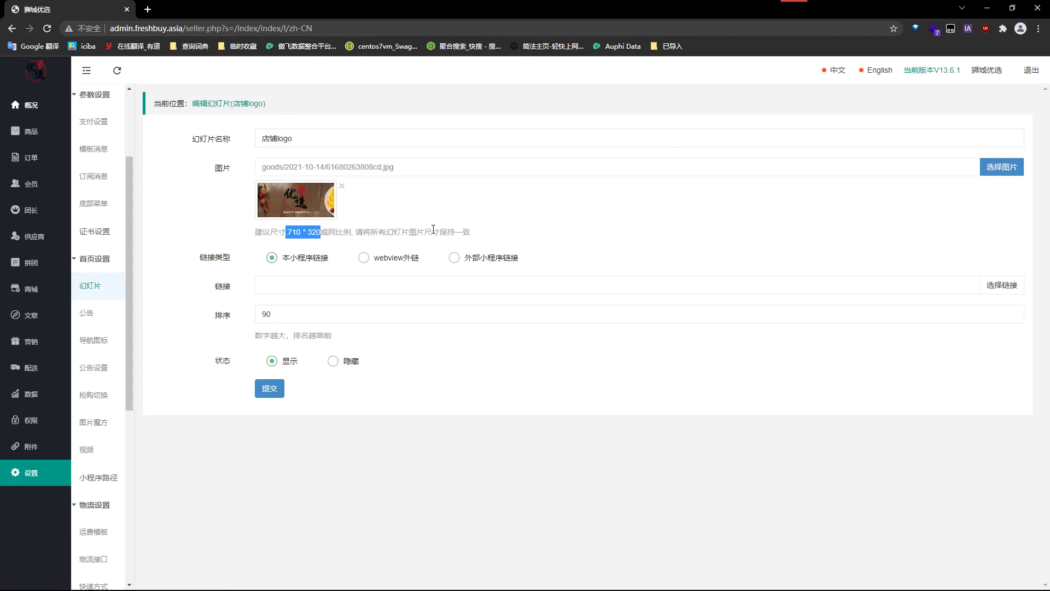
drag(331, 234, 350, 232)
click(352, 230)
drag(284, 231, 355, 232)
click(399, 228)
drag(379, 232, 477, 235)
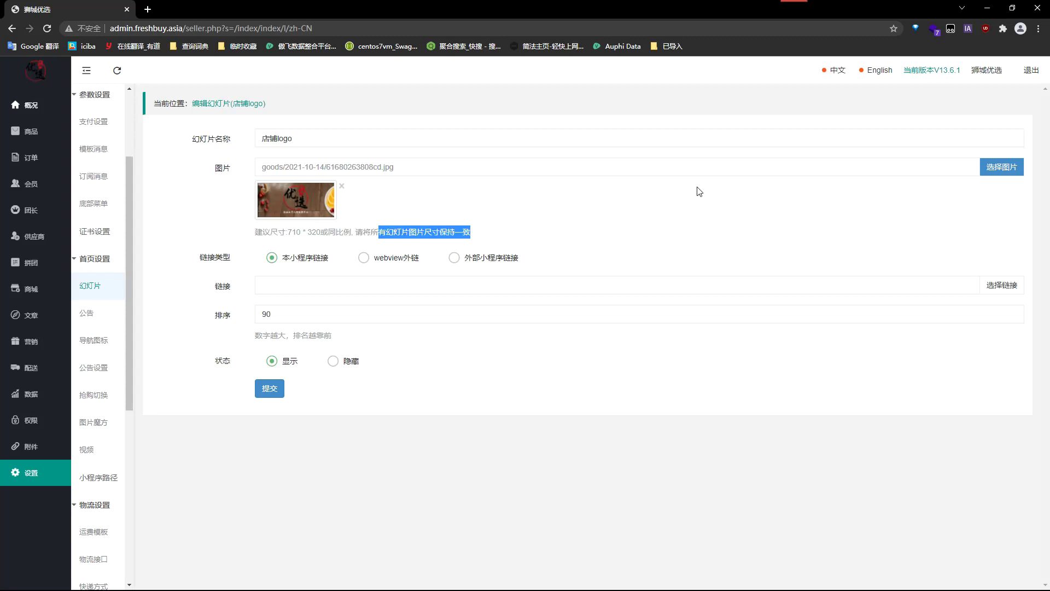
Try picking the first picture in the image library for the slide, and cancel the selection
click(1007, 172)
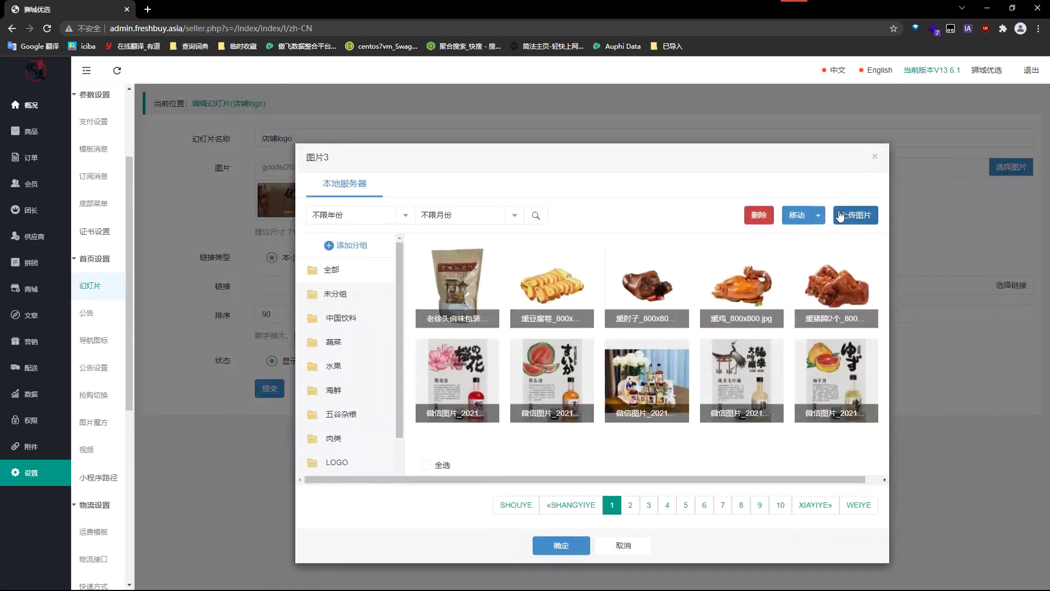
click(461, 264)
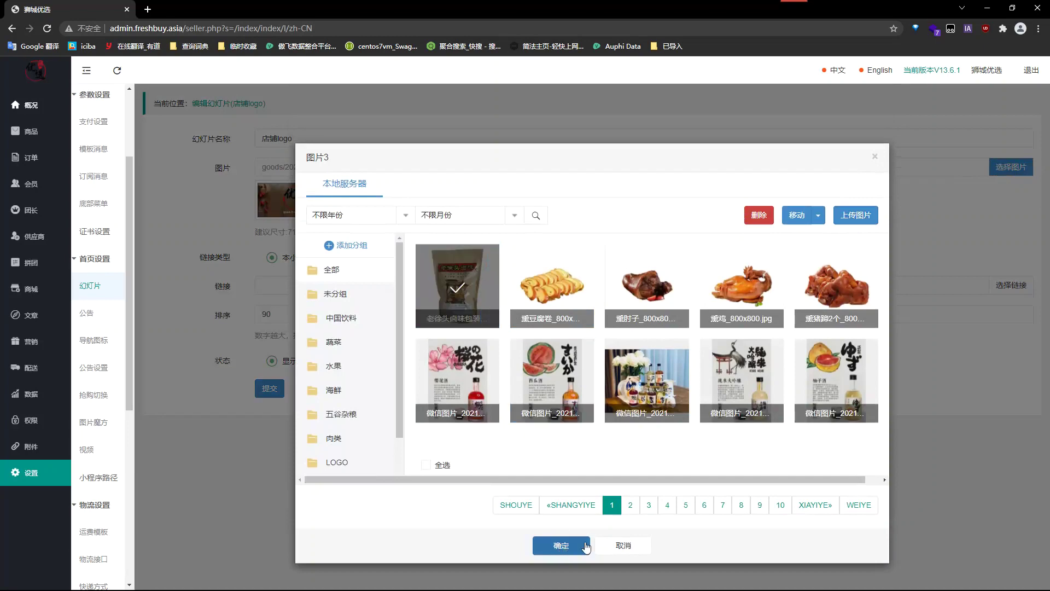
click(630, 546)
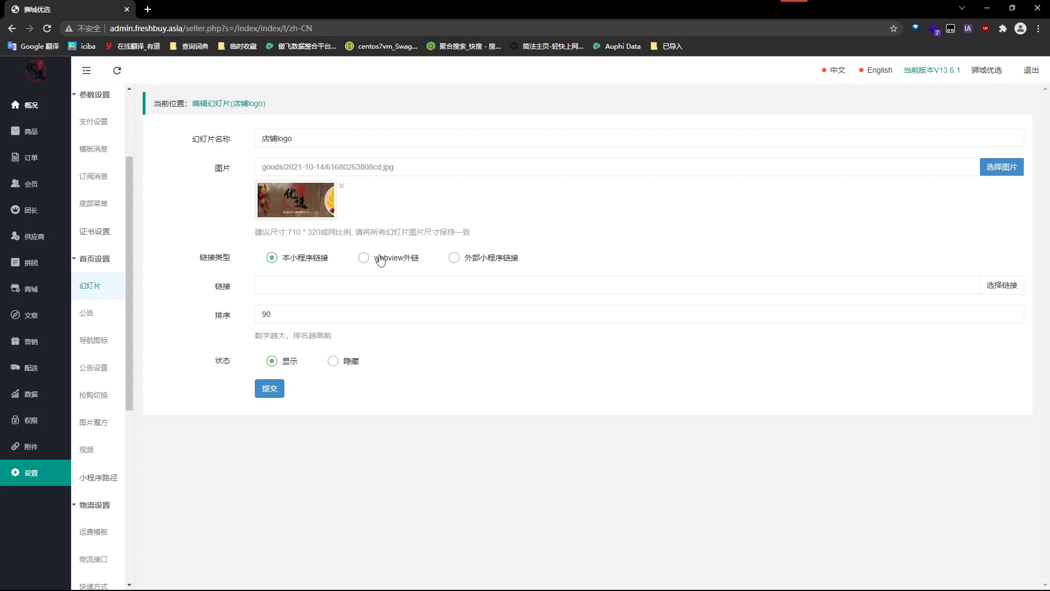
Try the 外部小程序链接 link type, and return the slide's link type to 本小程序链接
click(490, 257)
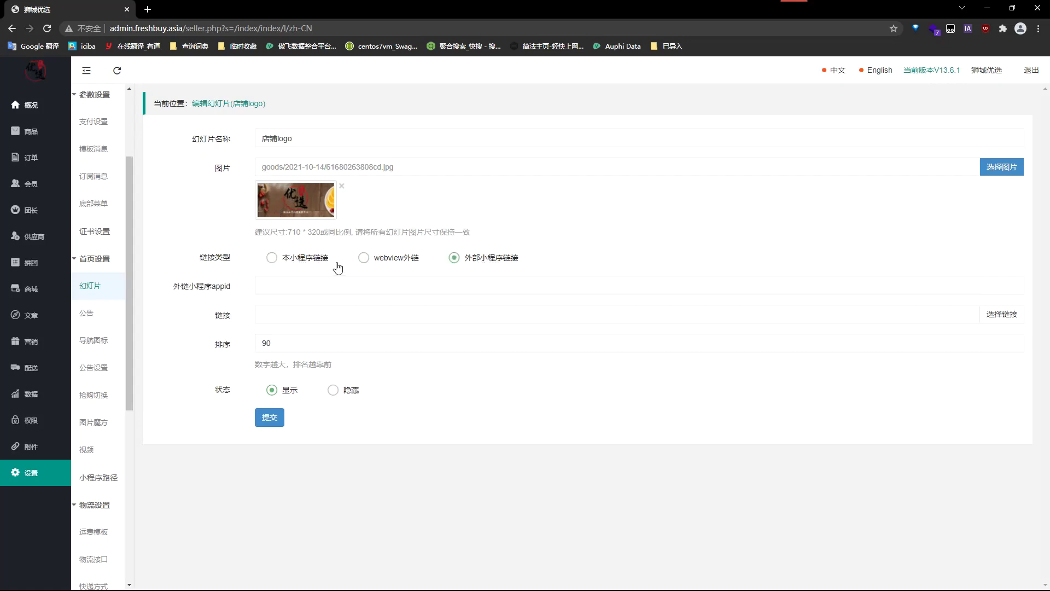
click(301, 258)
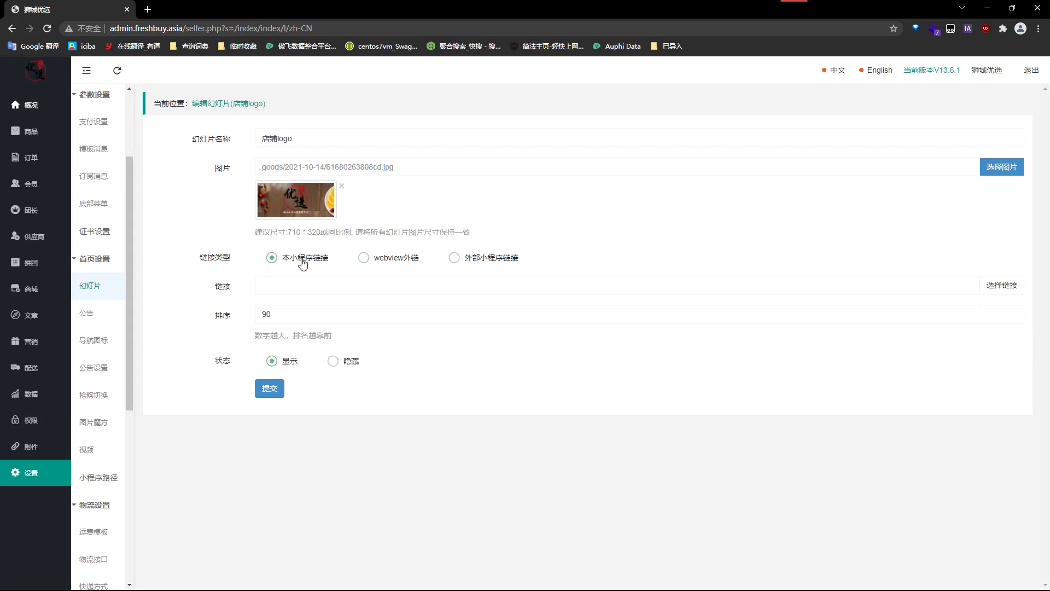
click(326, 285)
Open the slide's link picker and search its products for 大闸蟹
click(1012, 288)
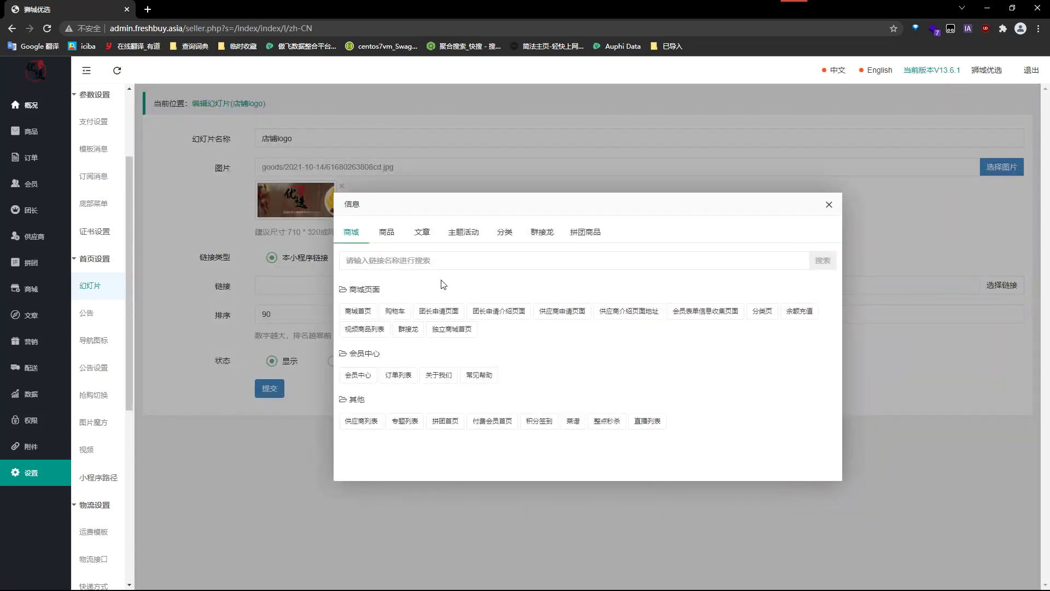
click(386, 233)
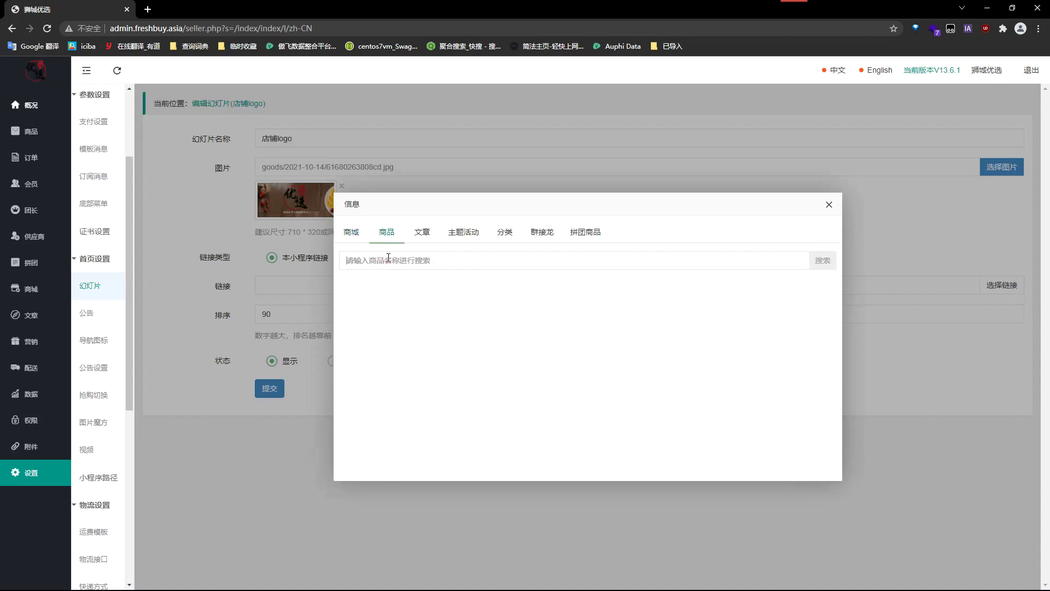
text(dahz)
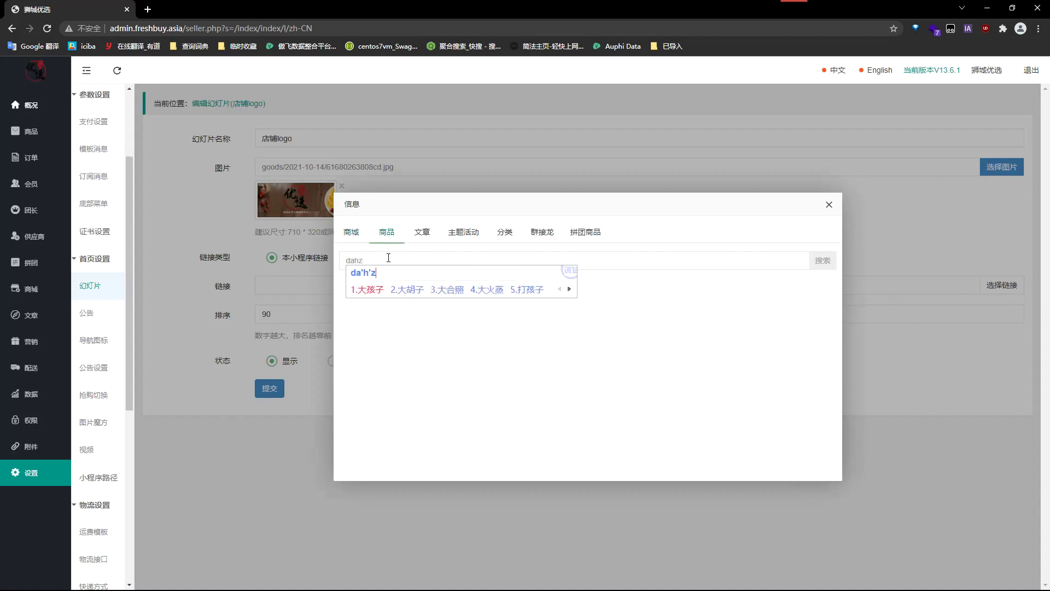
key(BackSpace)
key(BackSpace)
text(zhx)
key(space)
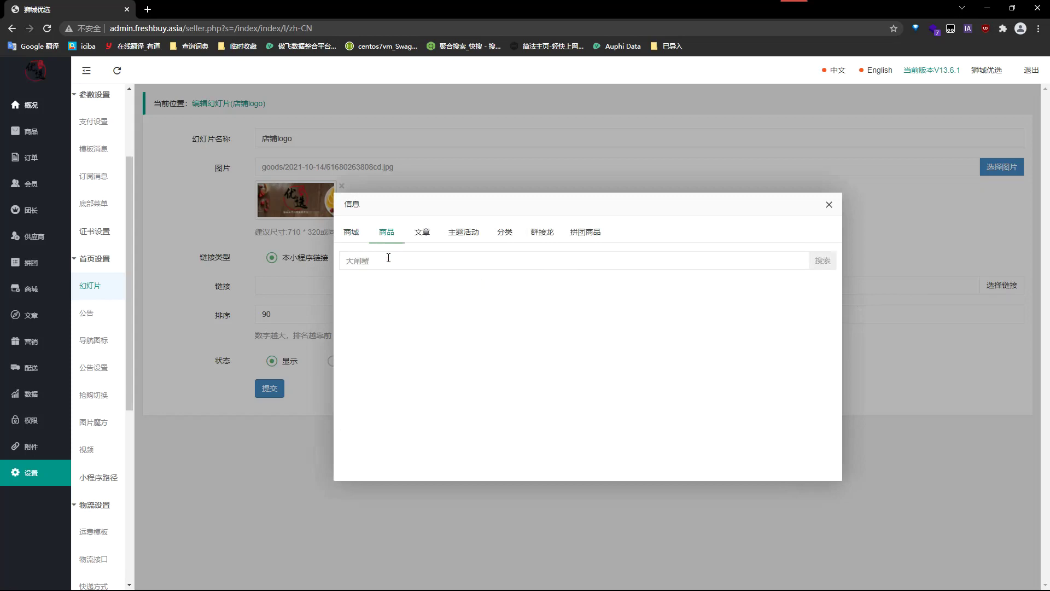
click(816, 260)
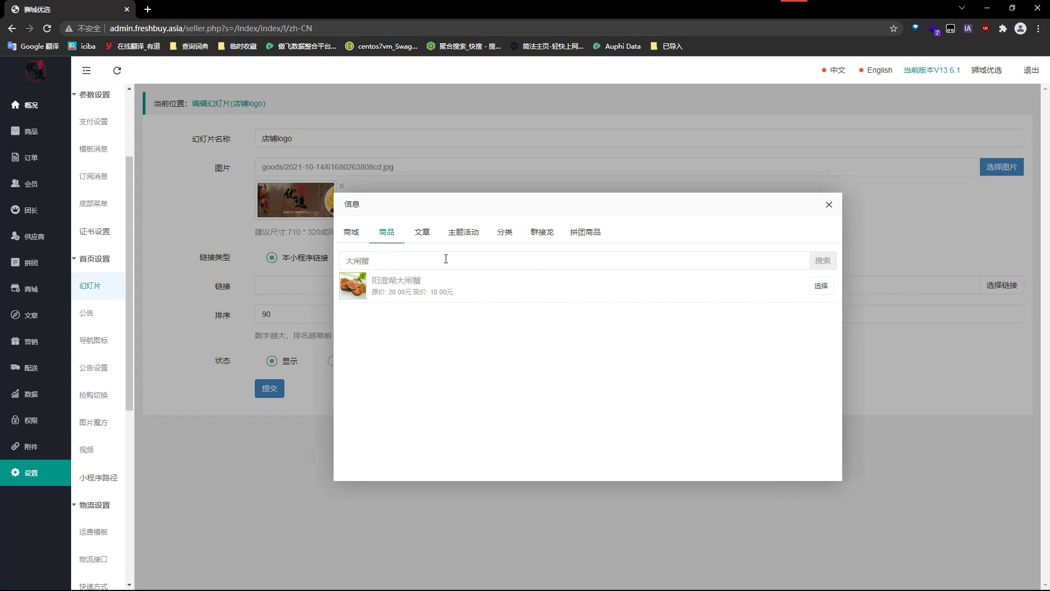
Search the link picker's articles for "tes"
click(421, 236)
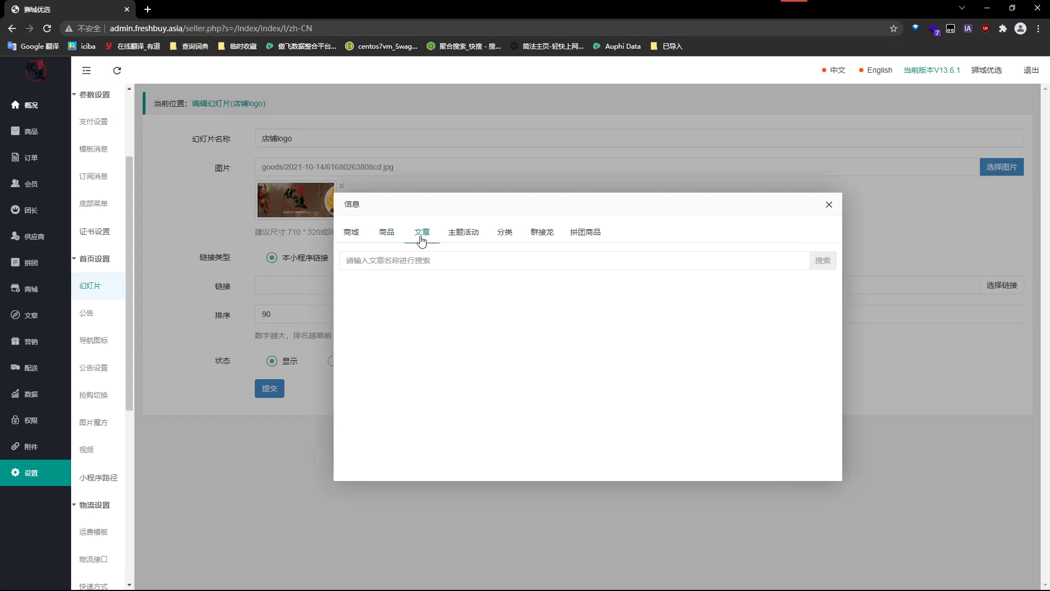
click(422, 260)
text(tes)
click(824, 262)
click(483, 257)
click(488, 285)
Search the link picker's categories for 康师傅, and close the picker without choosing a link
click(504, 234)
text(kan)
key(BackSpace)
key(BackSpace)
key(BackSpace)
text(康师傅)
click(815, 264)
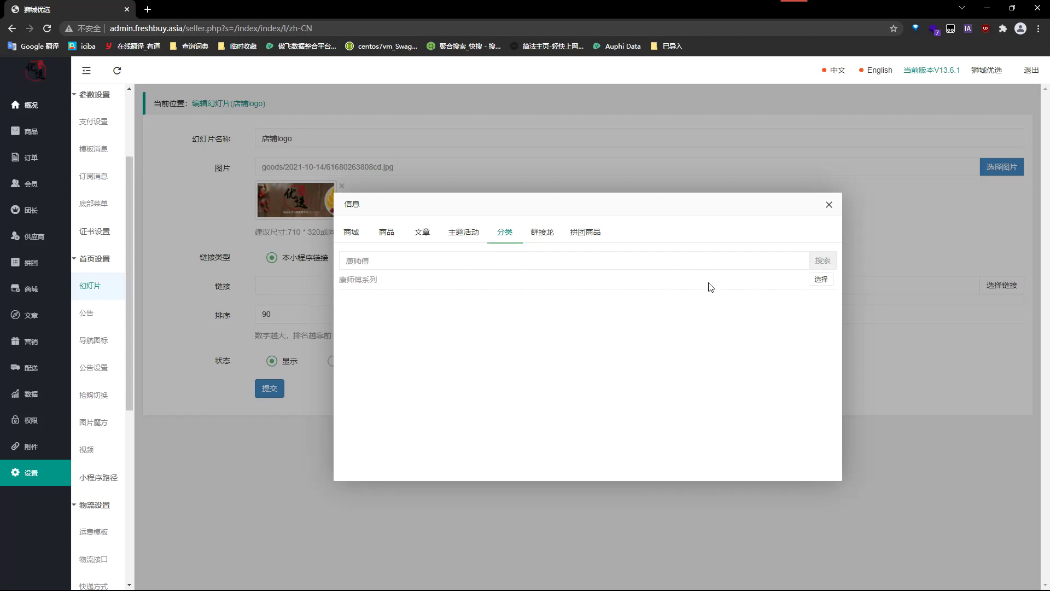
click(829, 206)
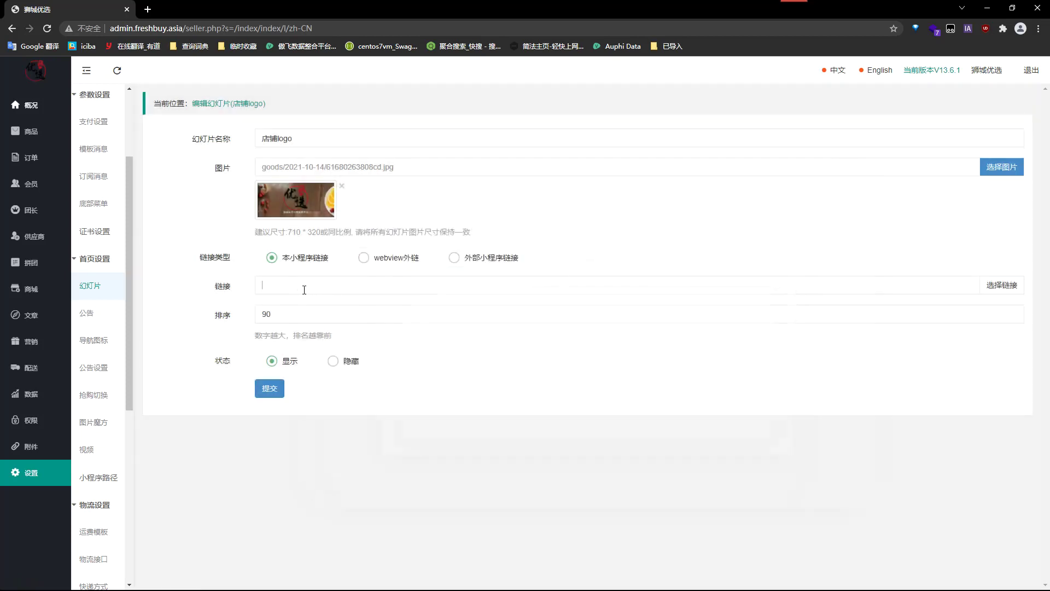
Review the slide's sort order and its ranking rule, and submit the slide with status 显示
click(324, 321)
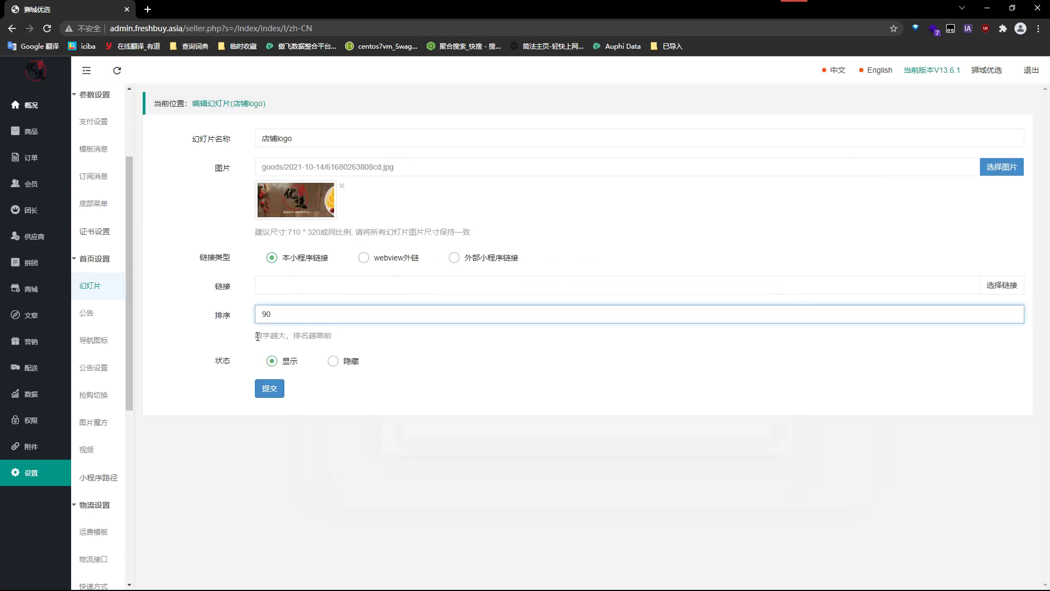
drag(256, 336, 338, 337)
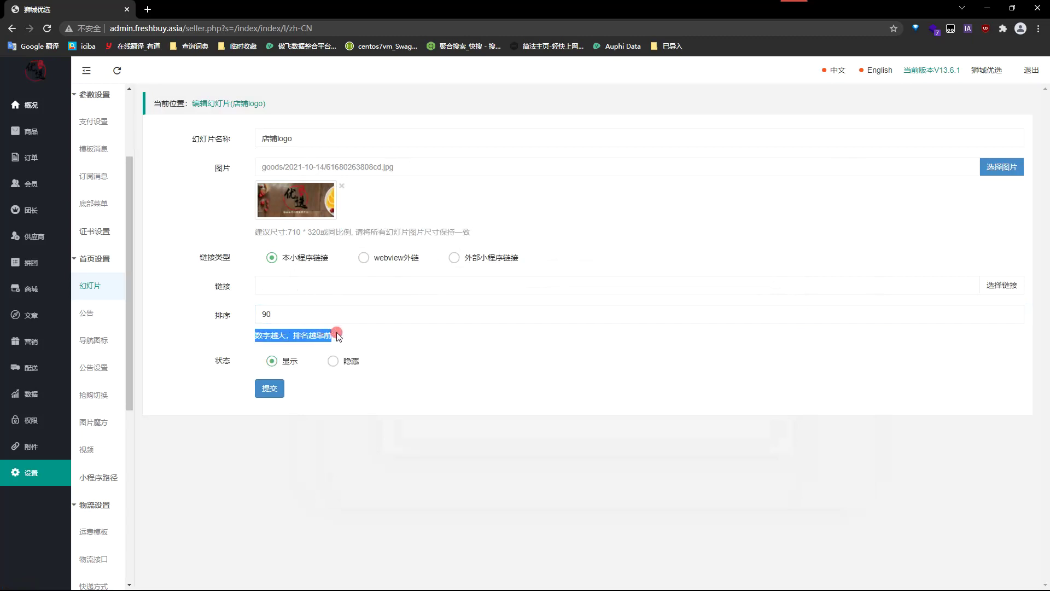
click(294, 315)
double_click(265, 314)
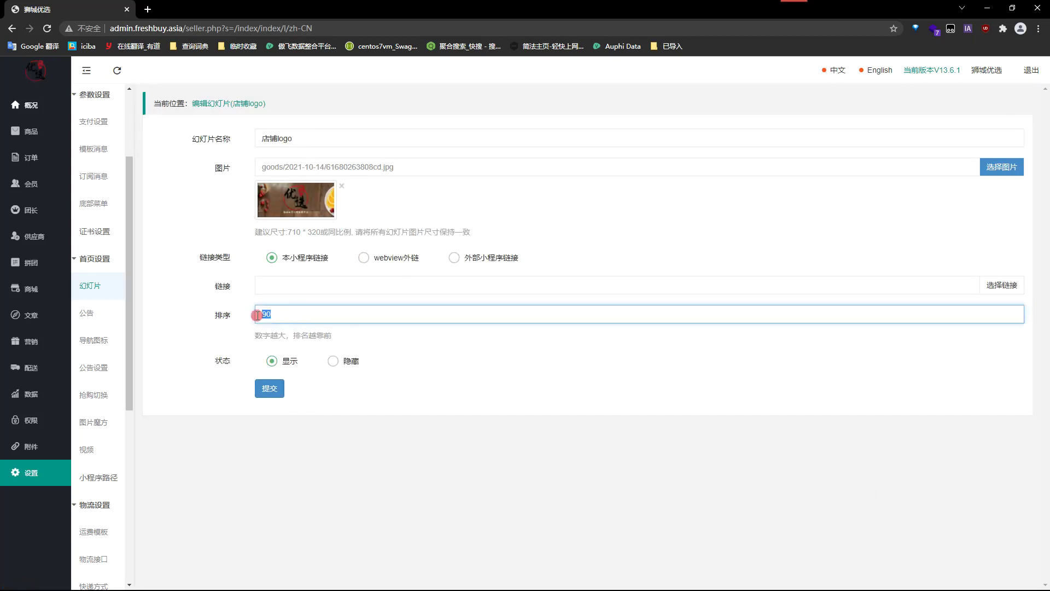
click(292, 313)
drag(262, 314, 274, 313)
click(283, 362)
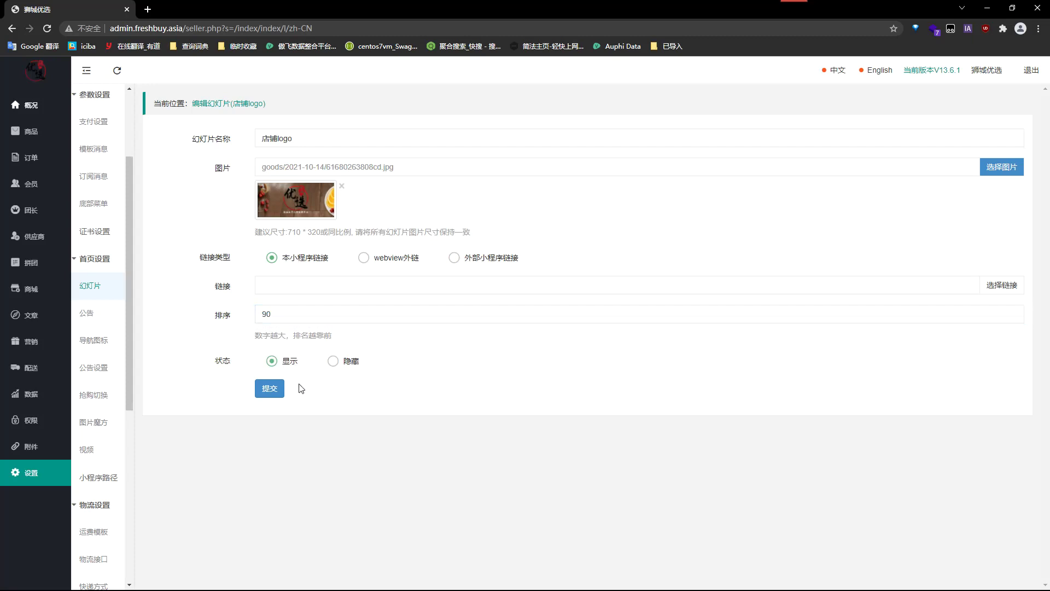
click(271, 391)
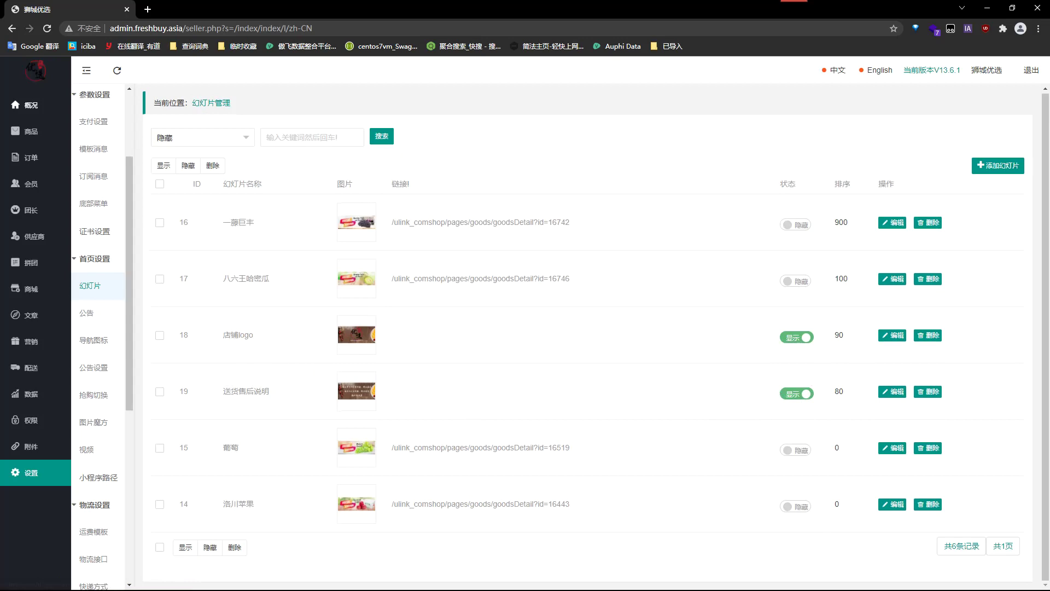
Bring up the storefront preview again, and open the home page's 导航图标 management list
key(alt+Tab)
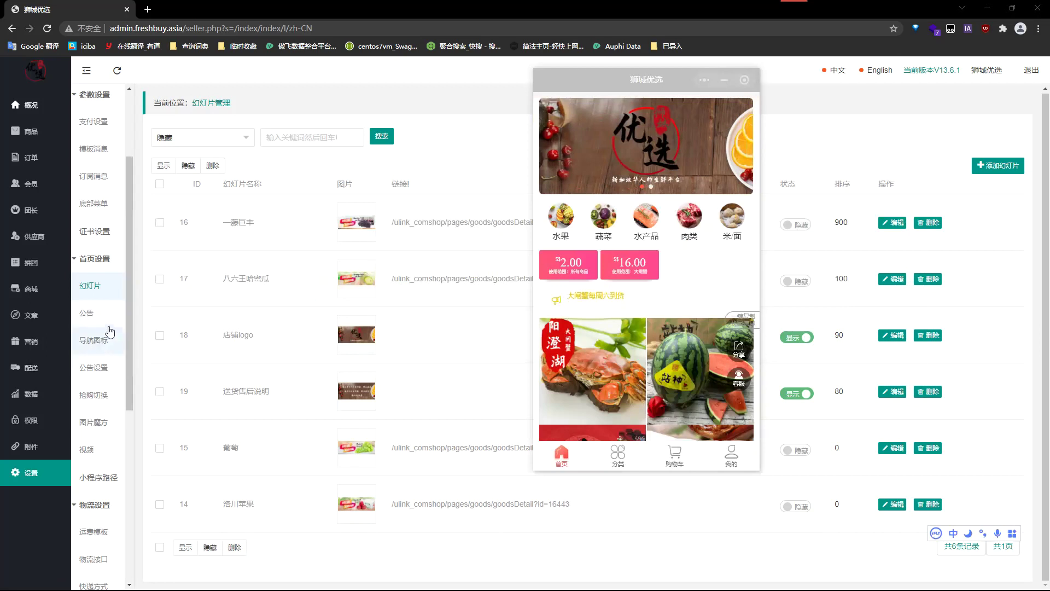
click(111, 345)
click(111, 345)
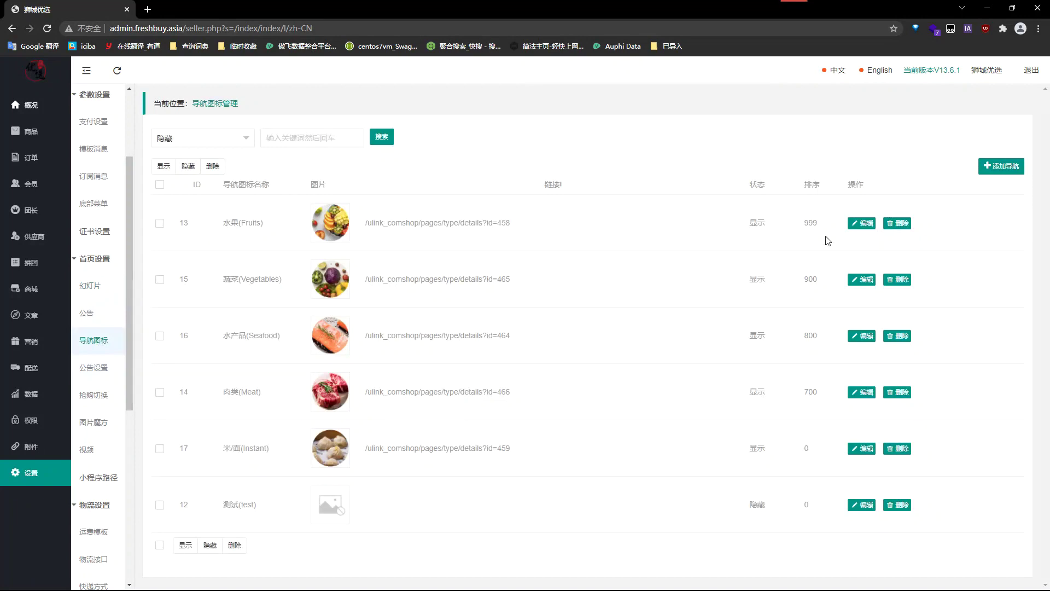
View the blank form for adding a navigation icon, and return to the icon list
click(999, 168)
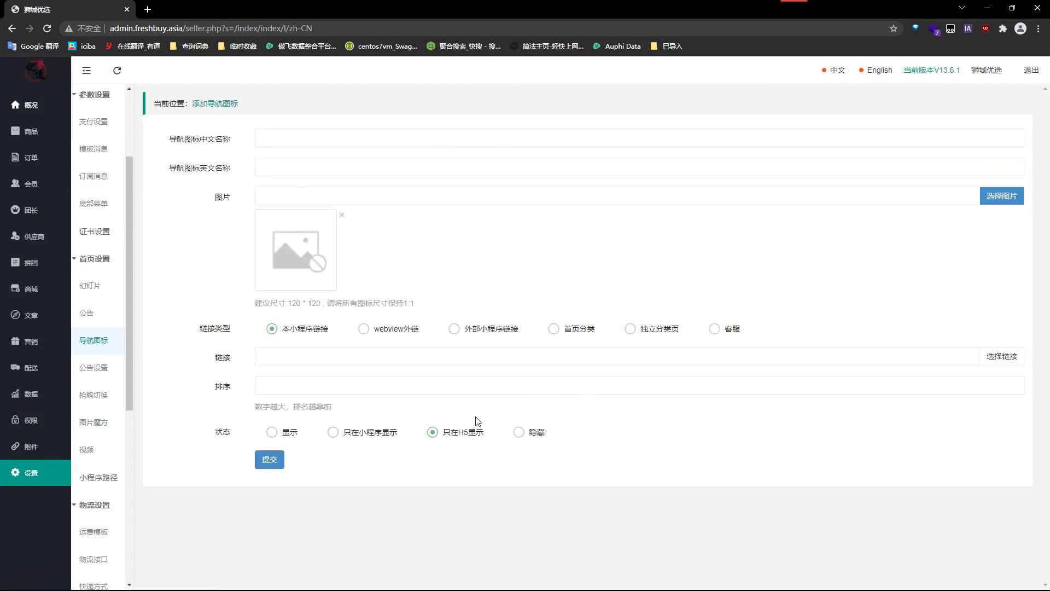
click(94, 349)
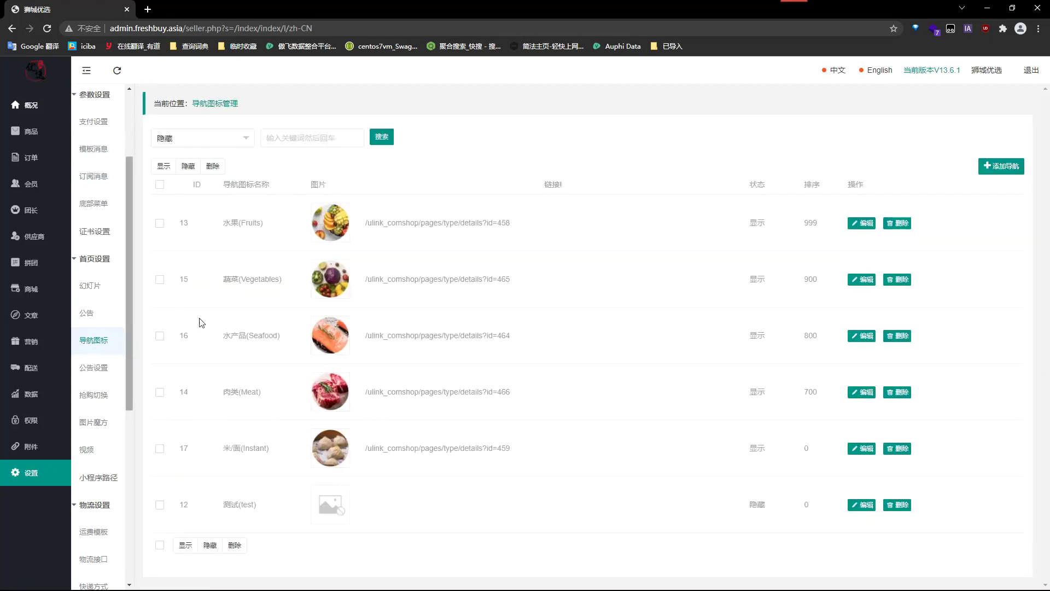
Open the 水果 navigation icon for editing, and examine its Chinese and English names, image and recommended image size
click(863, 223)
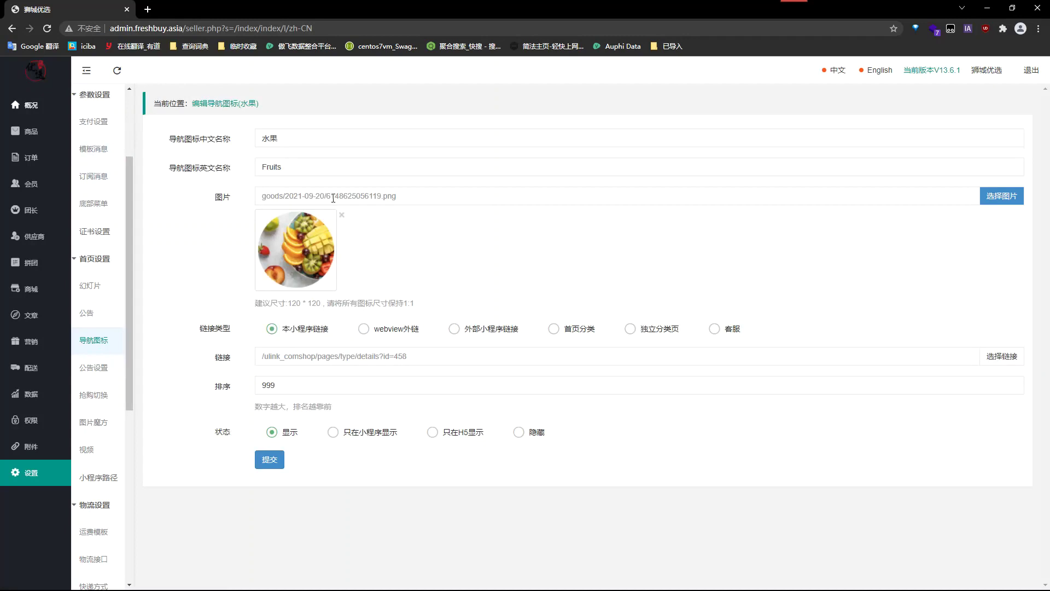
click(304, 137)
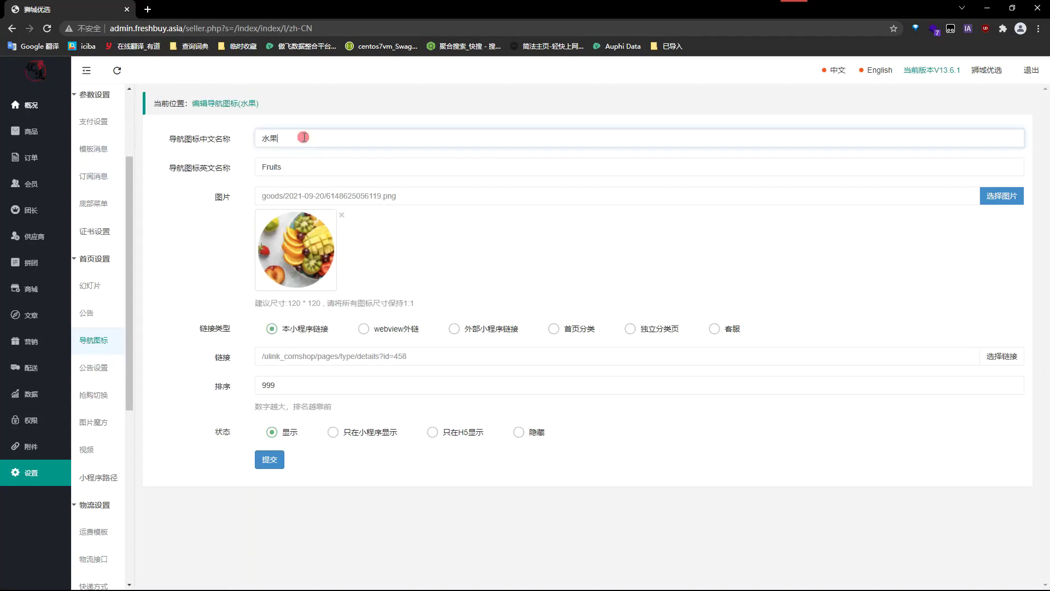
click(302, 138)
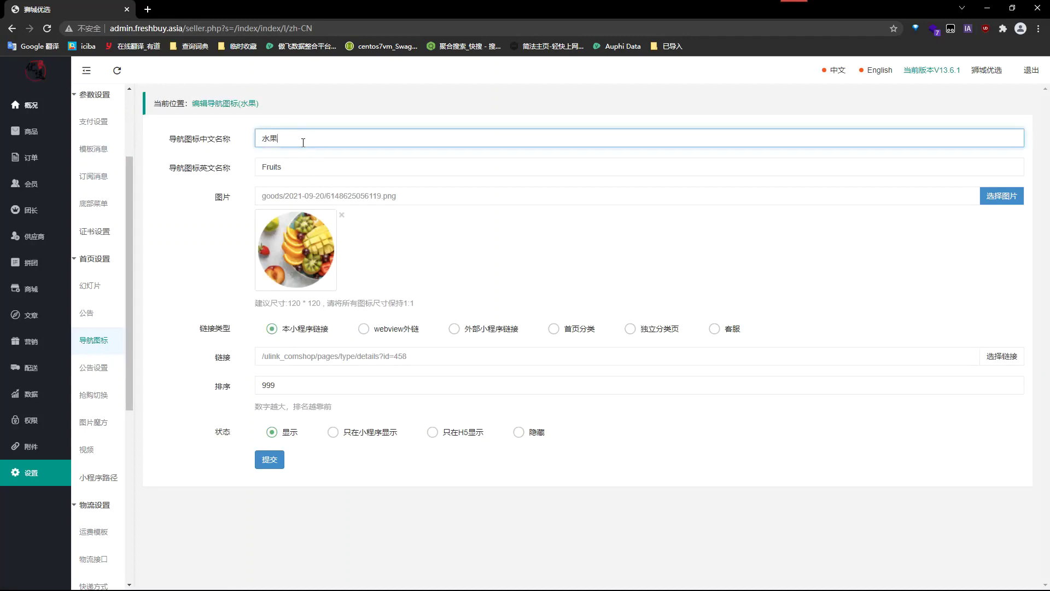
click(299, 164)
double_click(298, 167)
click(327, 168)
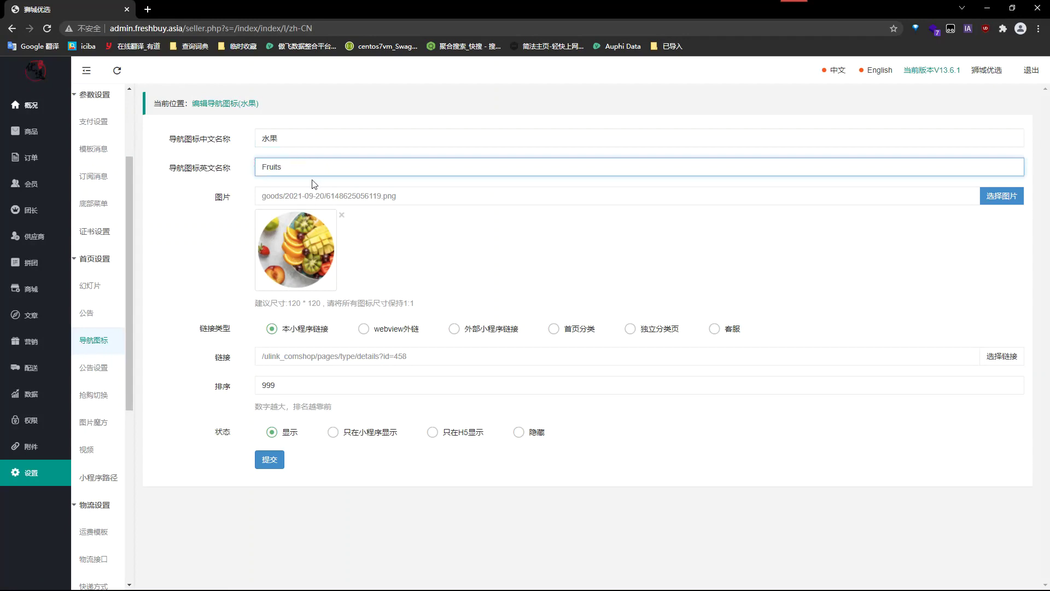
click(448, 203)
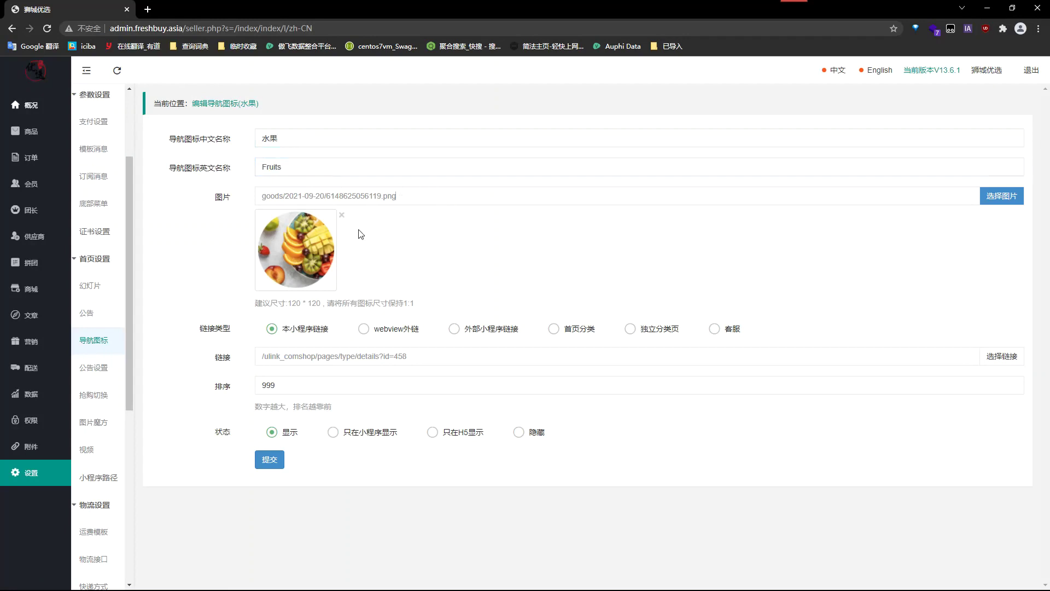
drag(288, 305, 425, 304)
click(373, 305)
click(432, 304)
Examine the 水果 icon's link address, view the link picker, and close it without choosing a link
click(446, 357)
drag(356, 357, 422, 357)
click(356, 357)
click(346, 357)
double_click(345, 357)
click(1010, 362)
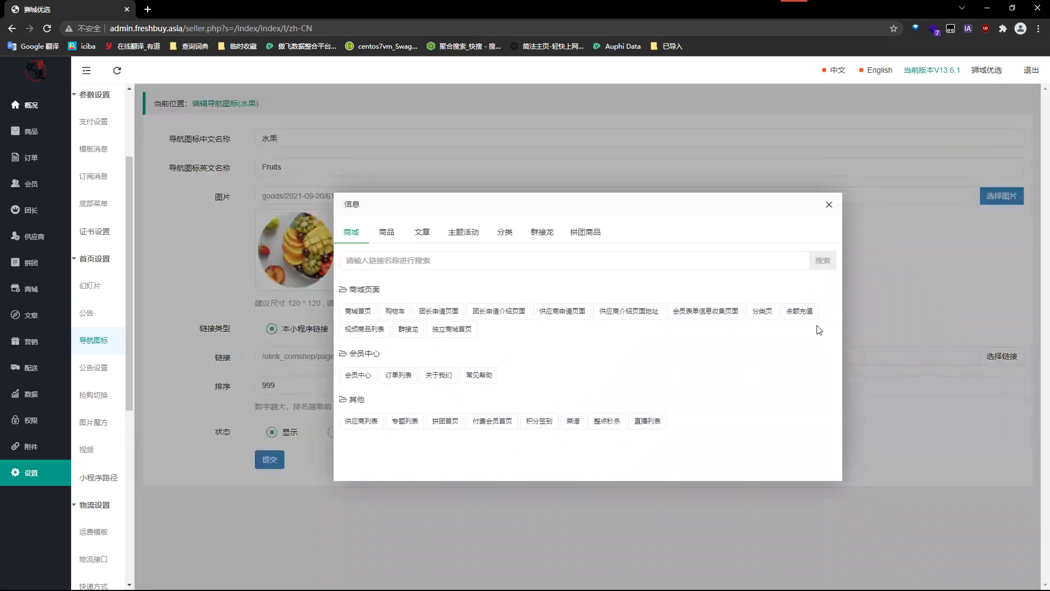
click(829, 205)
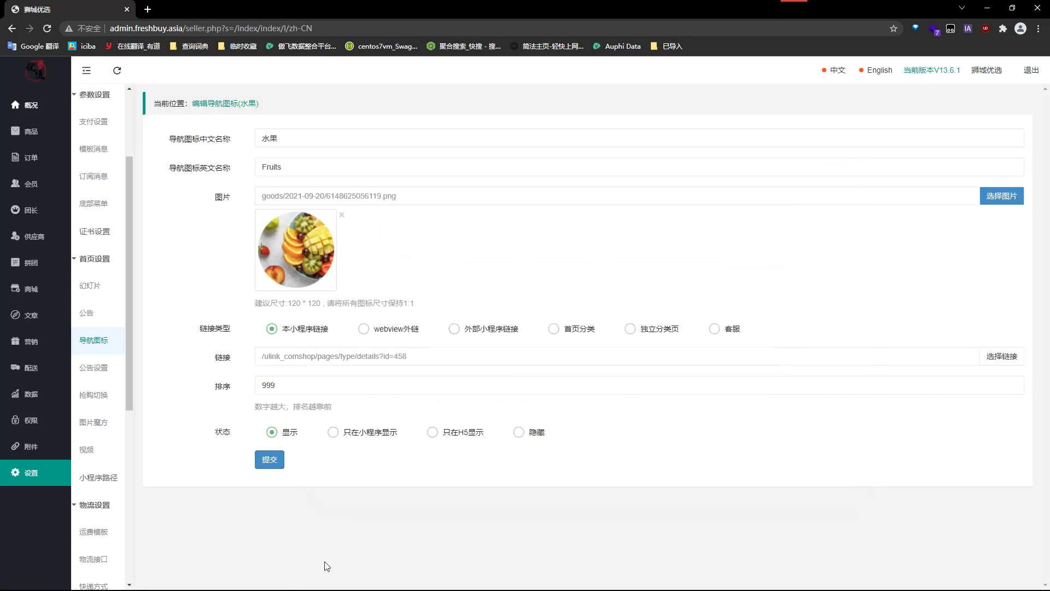
Switch to the storefront preview, view the product page behind the 水果 icon, and return to its home page
key(super+d)
key(alt+Tab)
key(super)
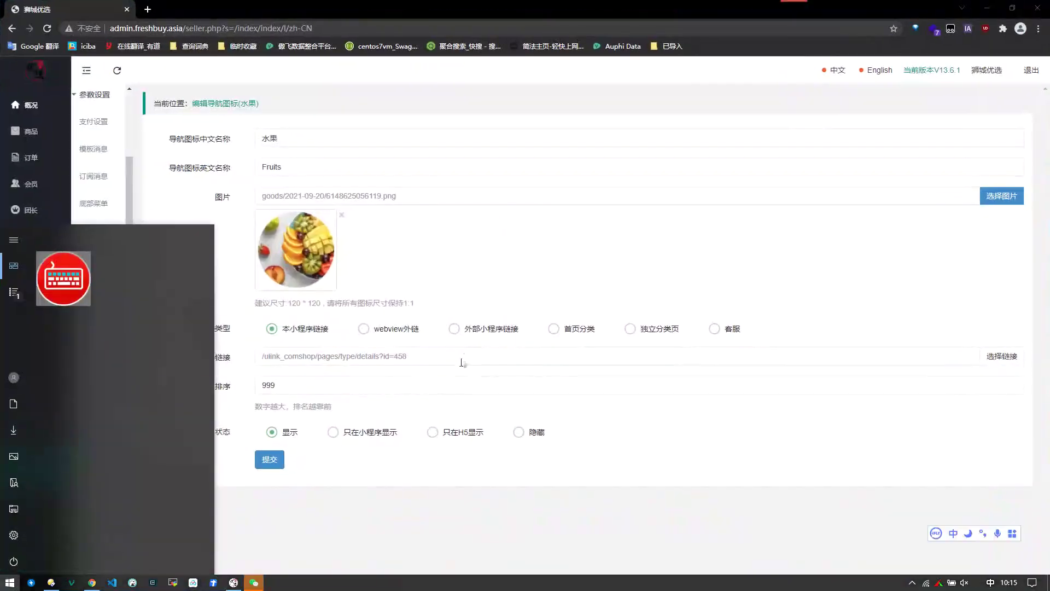
key(alt+Tab)
key(alt+Tab)
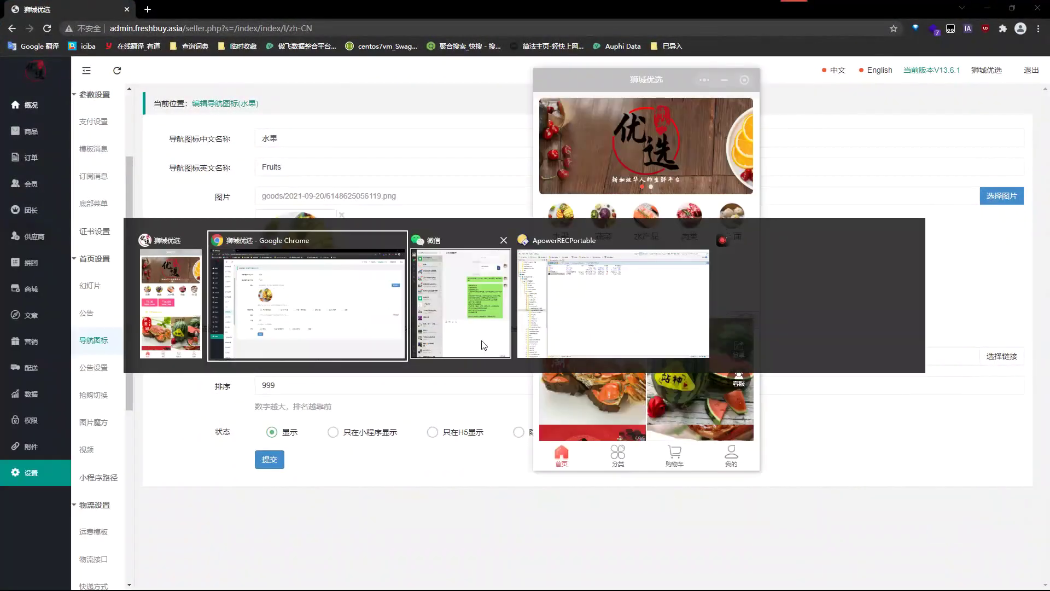
key(alt+Tab)
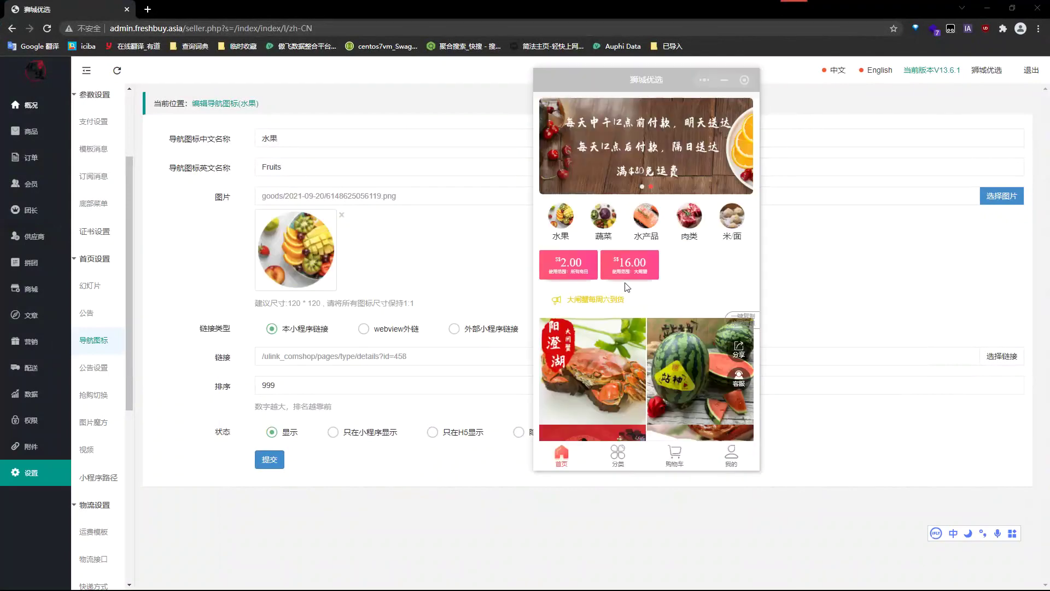
click(562, 217)
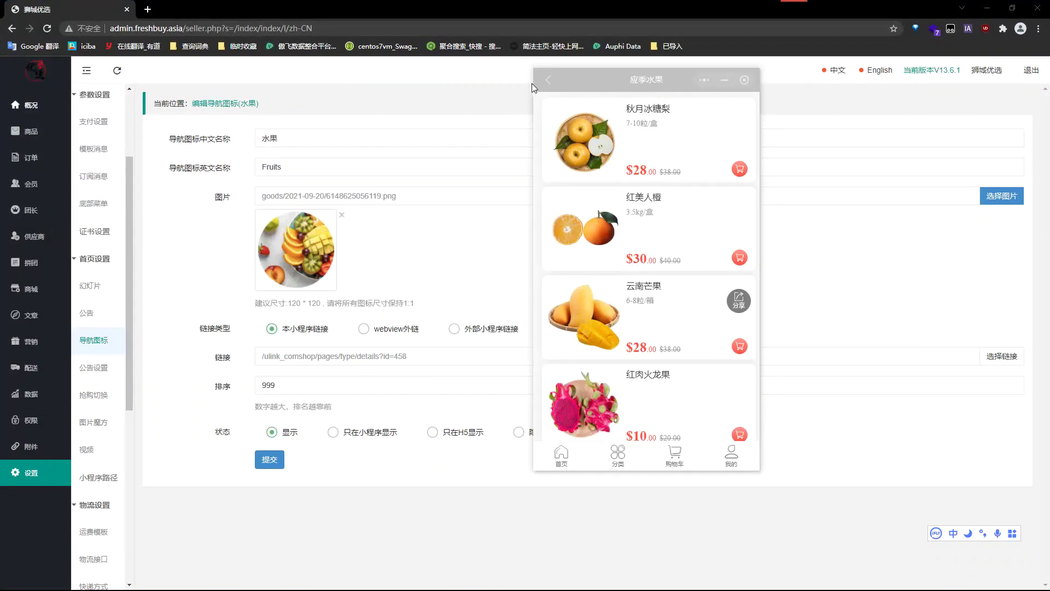
click(549, 80)
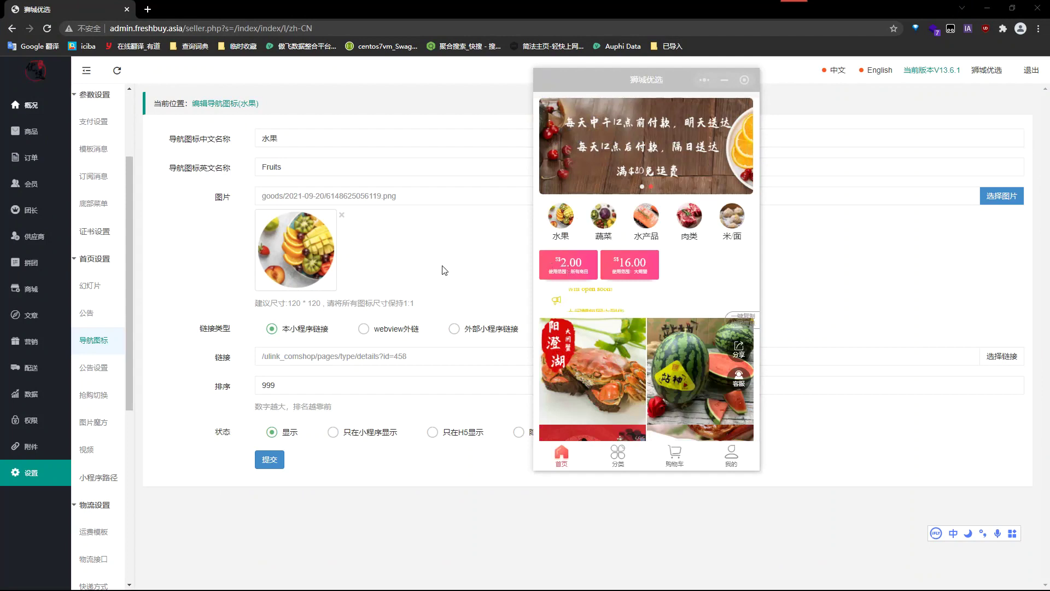
Examine the 水果 icon's 排序 value, compare it in the 导航图标 list, and reopen the icon's edit form
click(232, 390)
click(296, 387)
drag(296, 386, 239, 386)
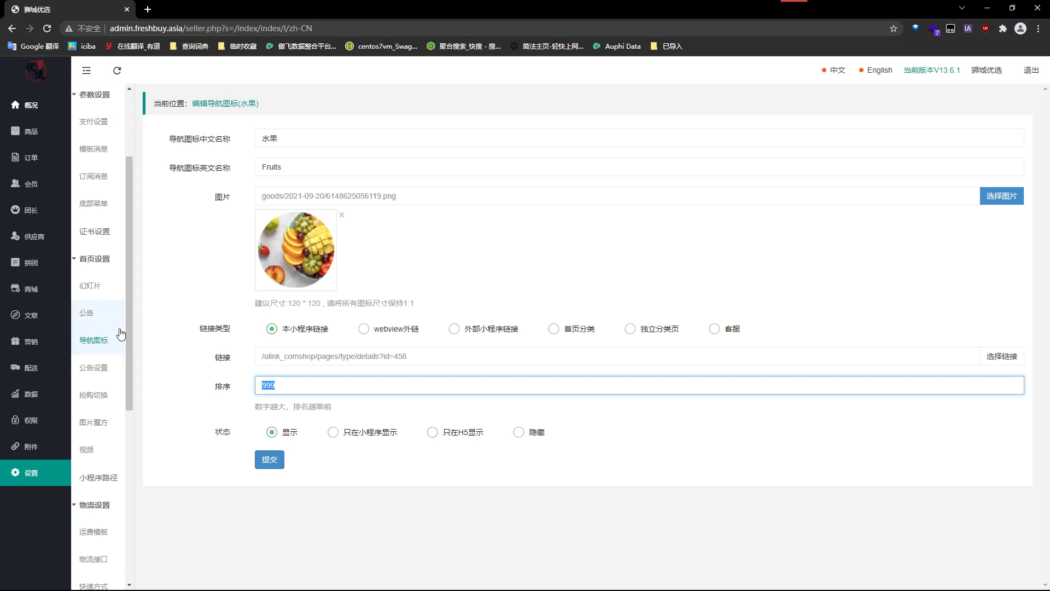
click(108, 342)
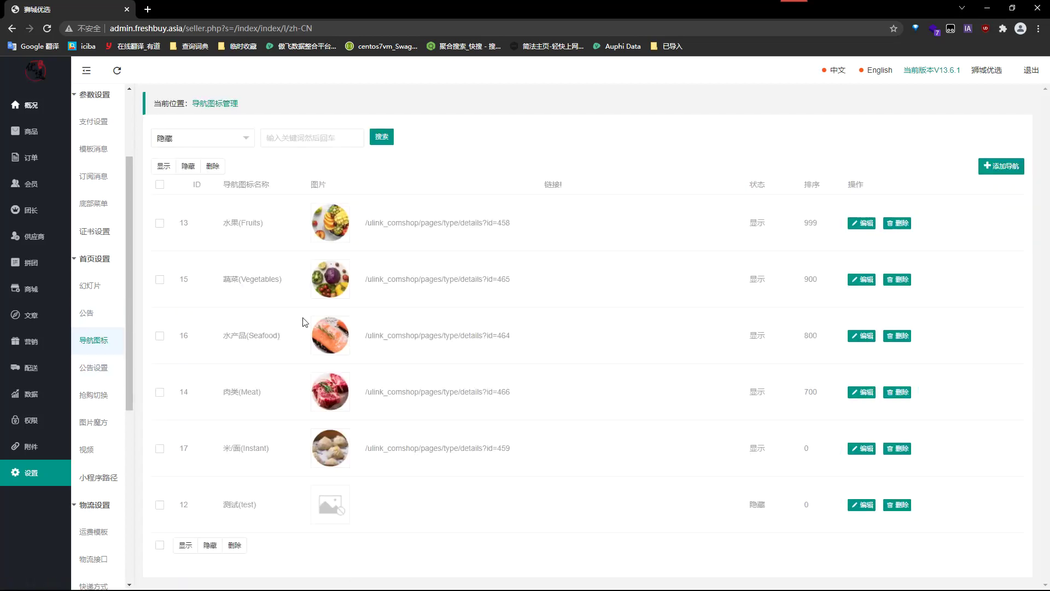
click(851, 230)
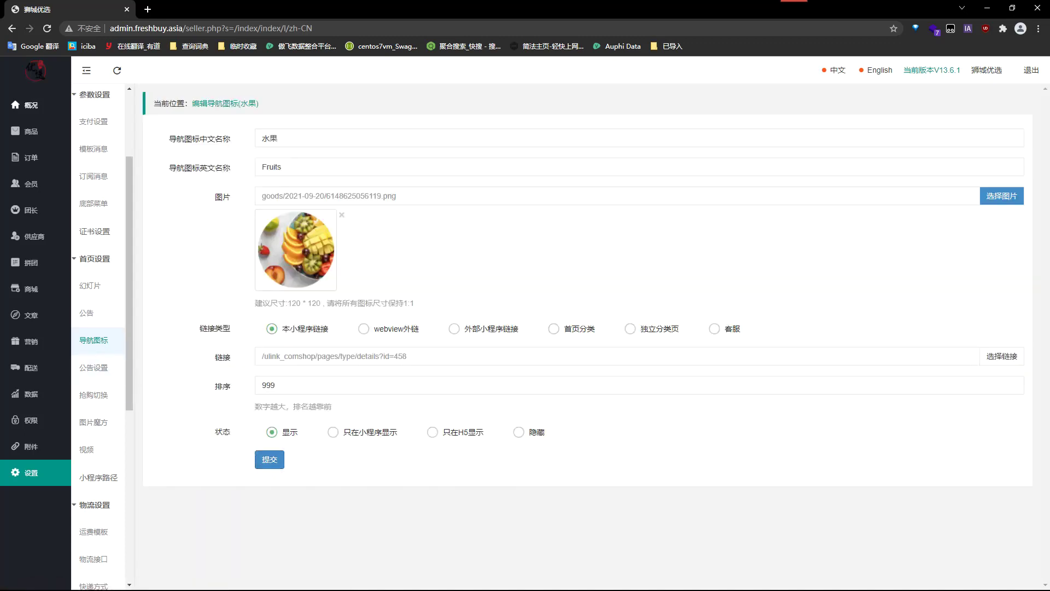
Check the notice bar in the storefront preview, and open the home page's 公告 management list
key(alt+Tab)
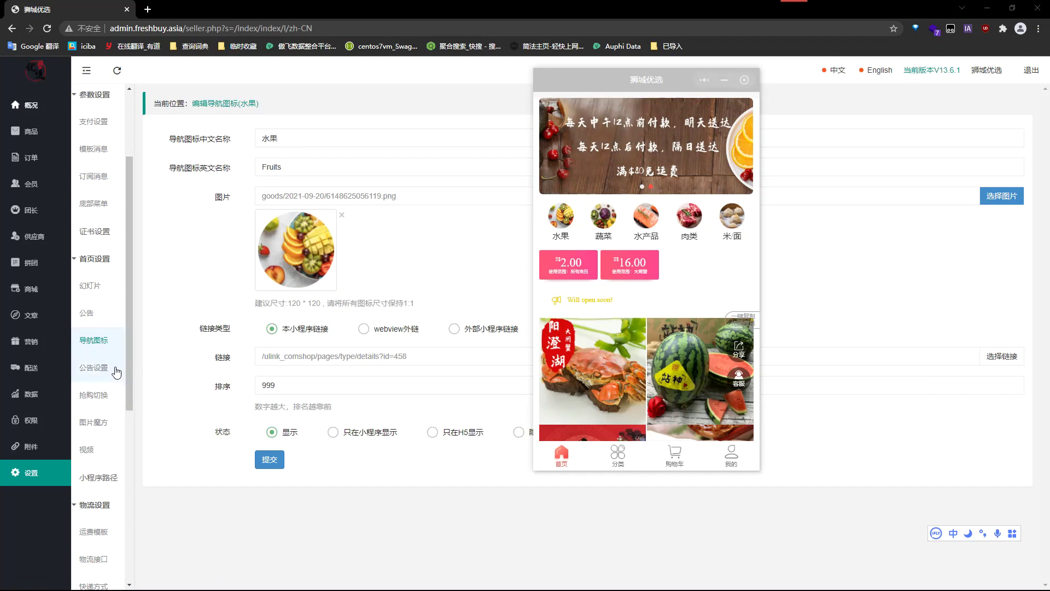
click(87, 320)
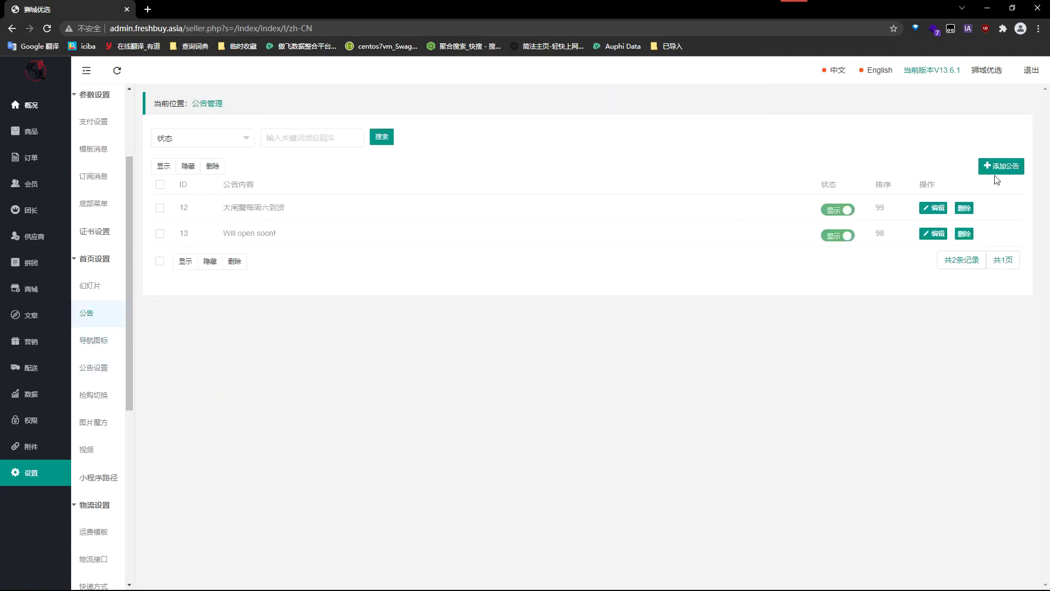
click(86, 316)
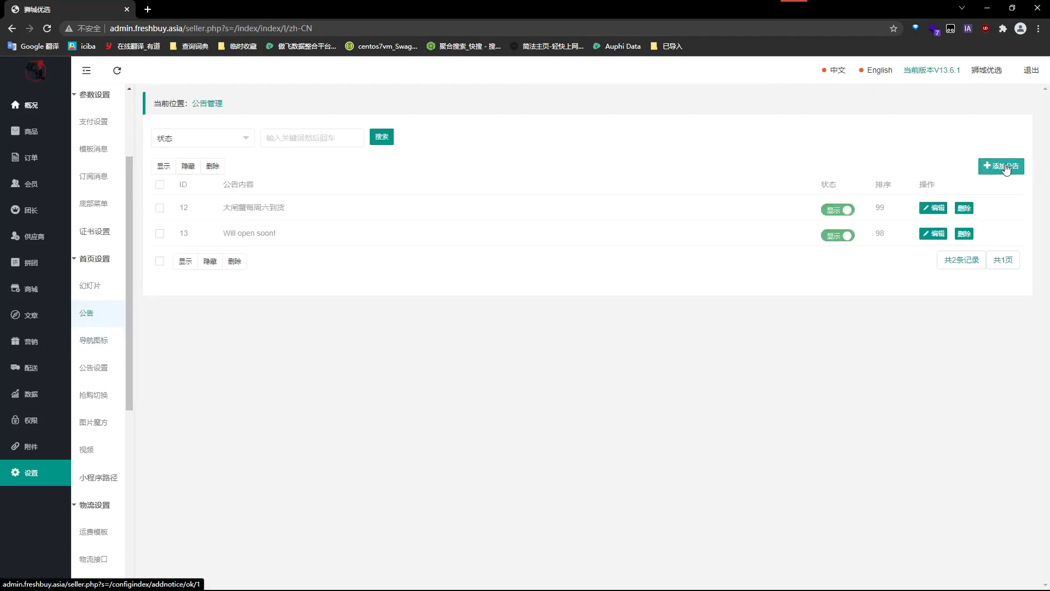
Open the blank form for adding a notice, and examine its 公告内容 and 排序 fields
click(1002, 166)
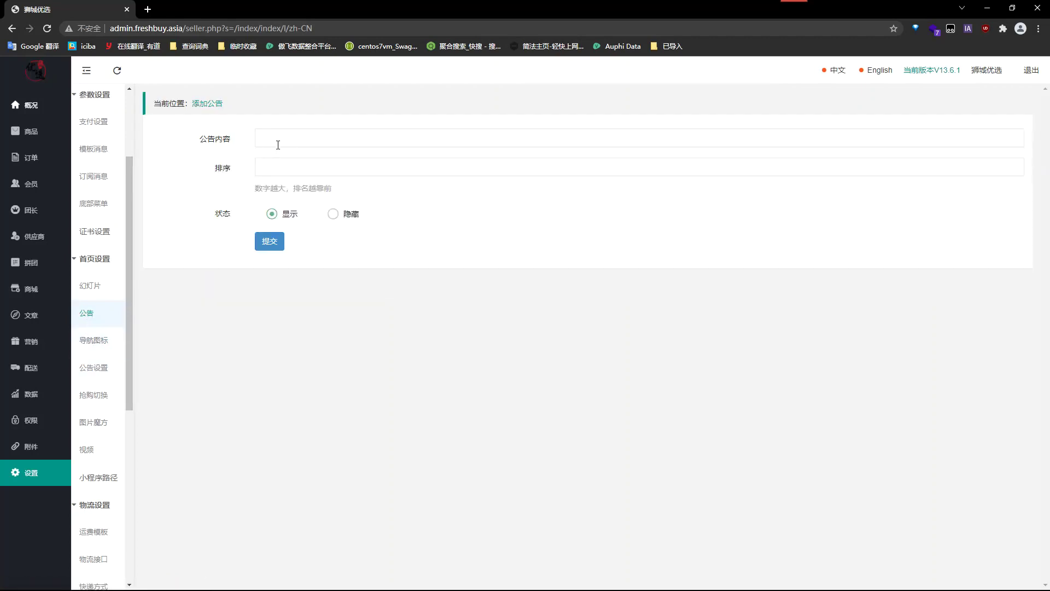
click(284, 141)
click(290, 172)
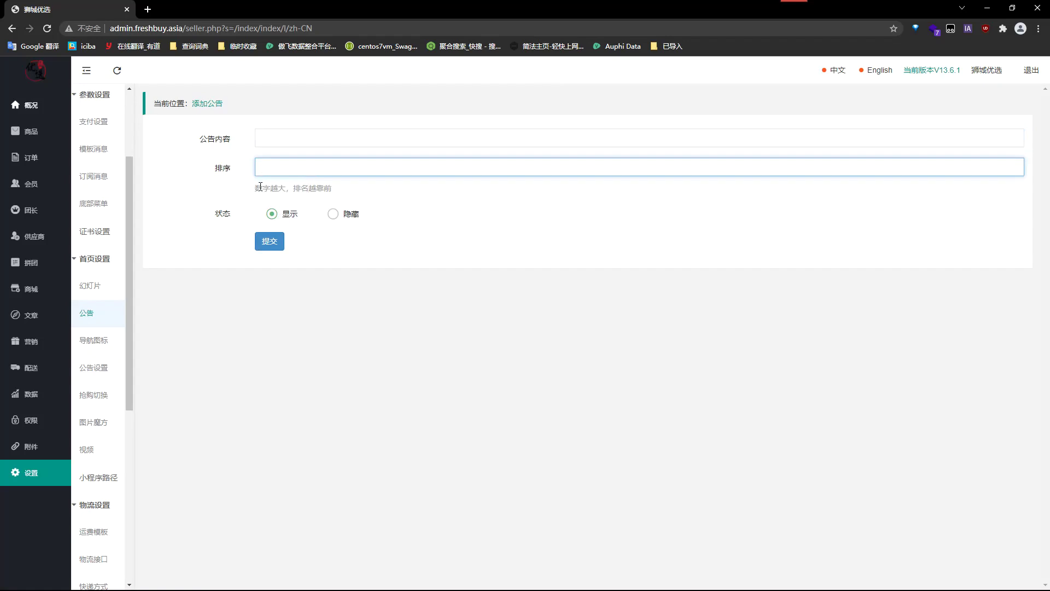
Open the 公告设置 page, examine its 小喇叭 image setting, and compare it with the storefront preview
click(98, 320)
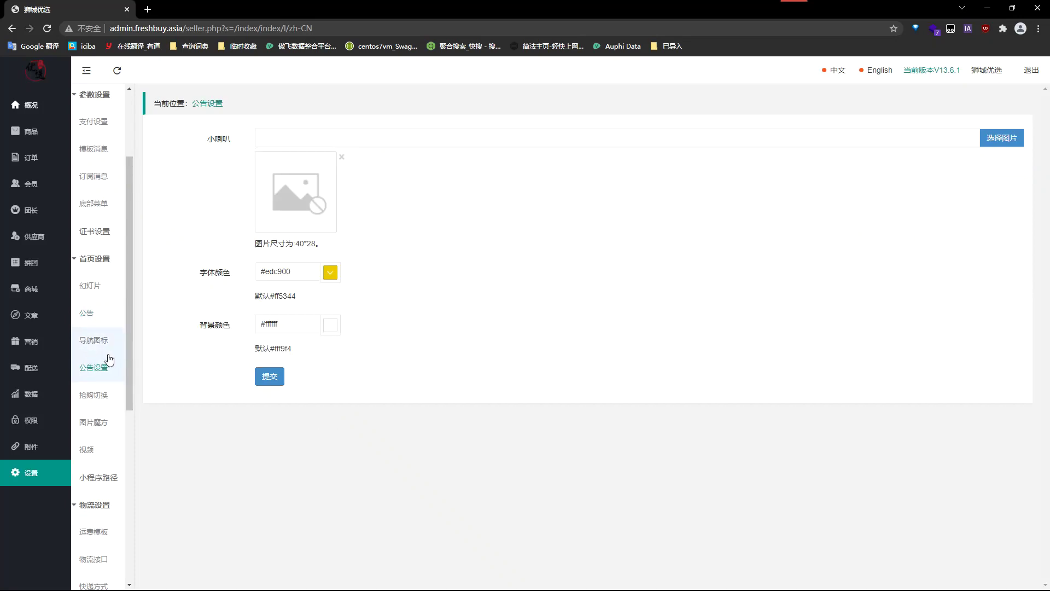
click(301, 138)
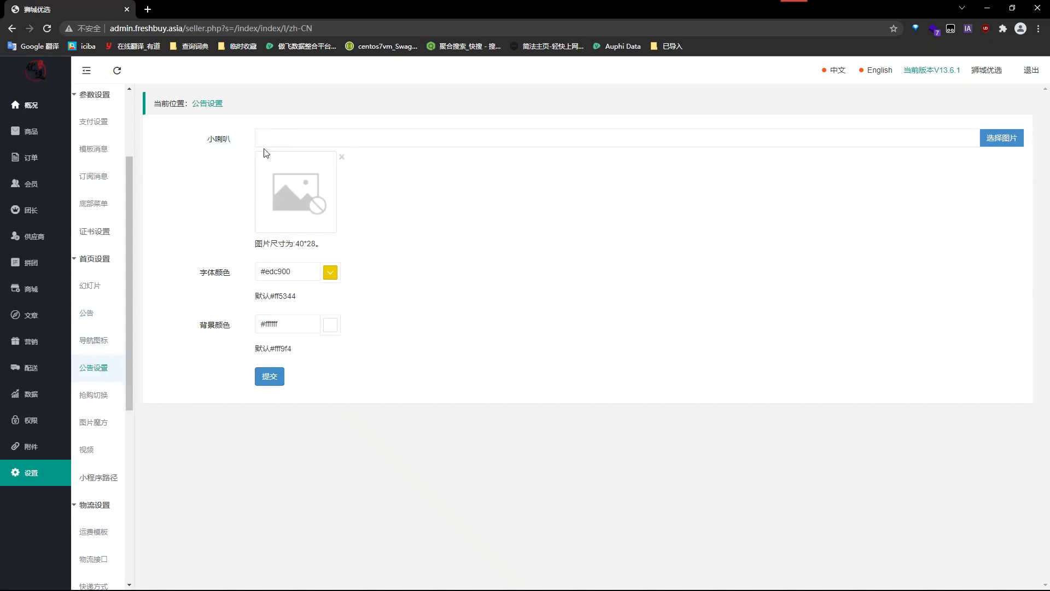
key(alt+Tab)
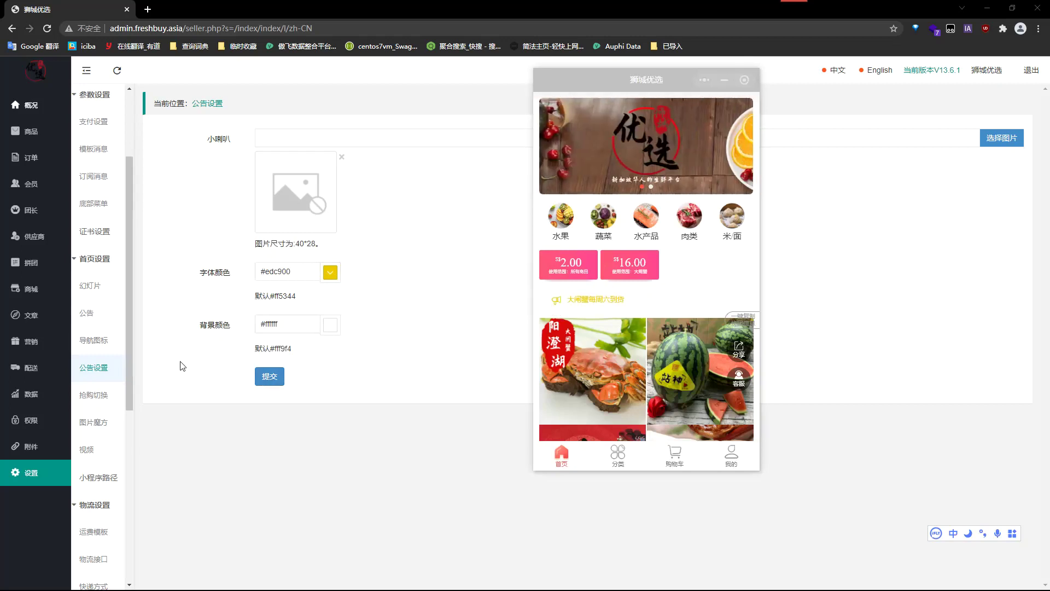
View the product image grid in the storefront preview, and open the 图片魔方 management list
scroll(577, 292, down, 2)
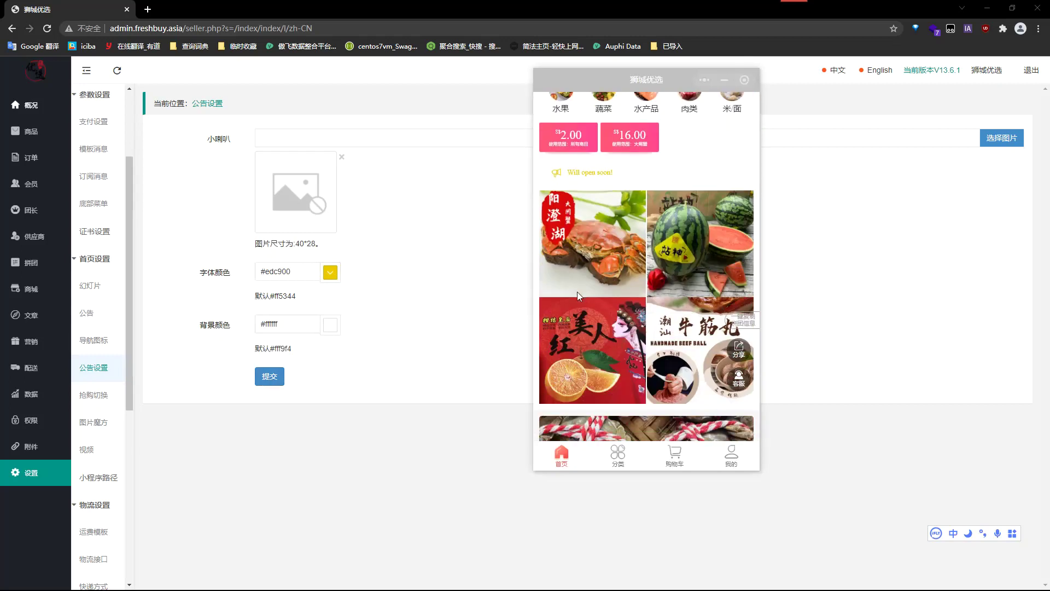
scroll(553, 223, down, 2)
scroll(557, 228, up, 2)
click(95, 426)
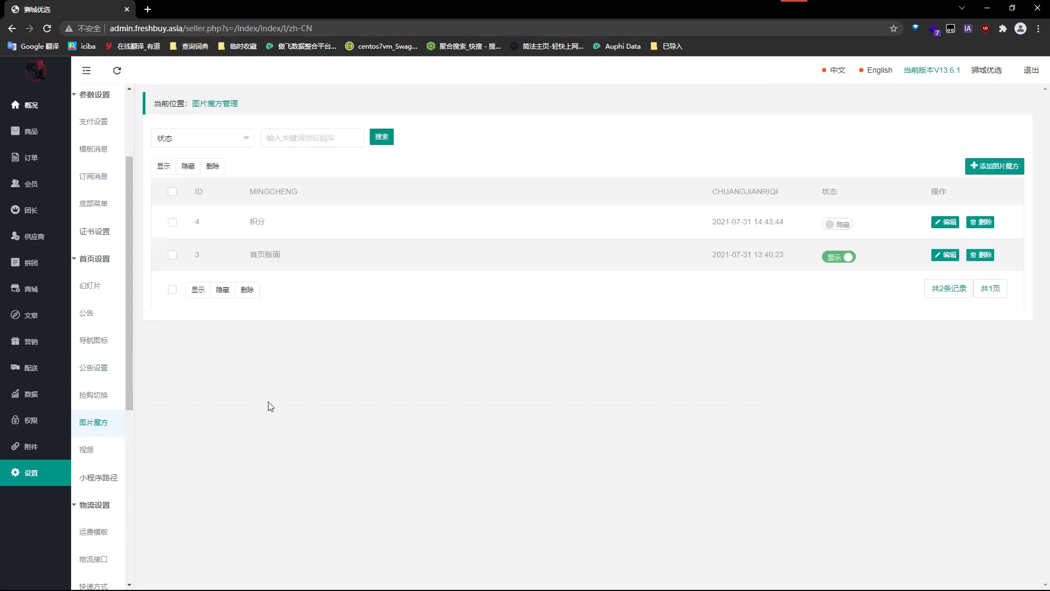
Look through the blank form for adding a 图片魔方 and its layout styles, and return to the list
click(1000, 167)
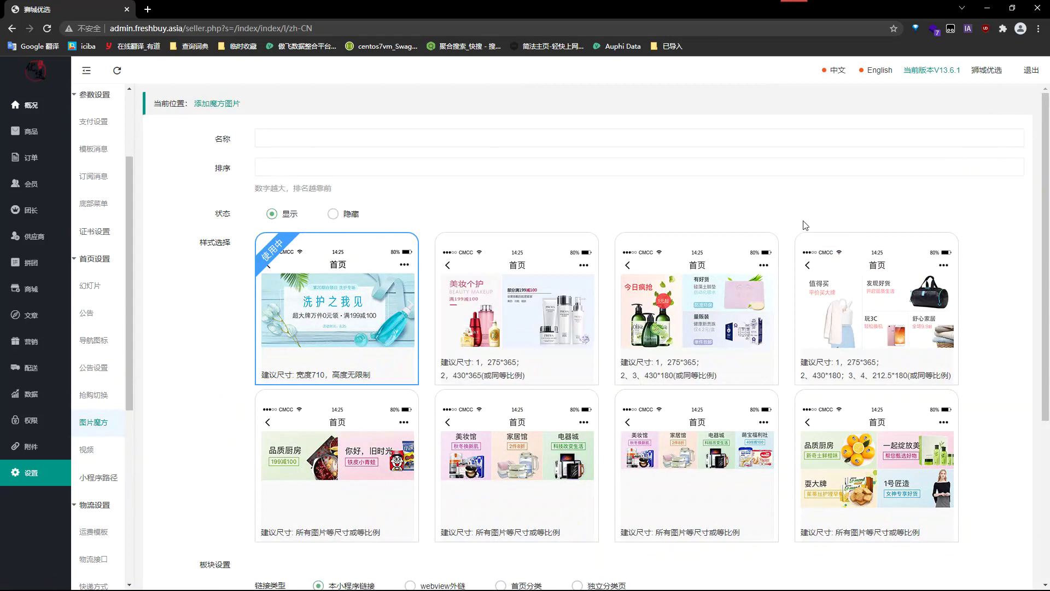
scroll(806, 225, down, 5)
scroll(804, 225, up, 5)
click(104, 420)
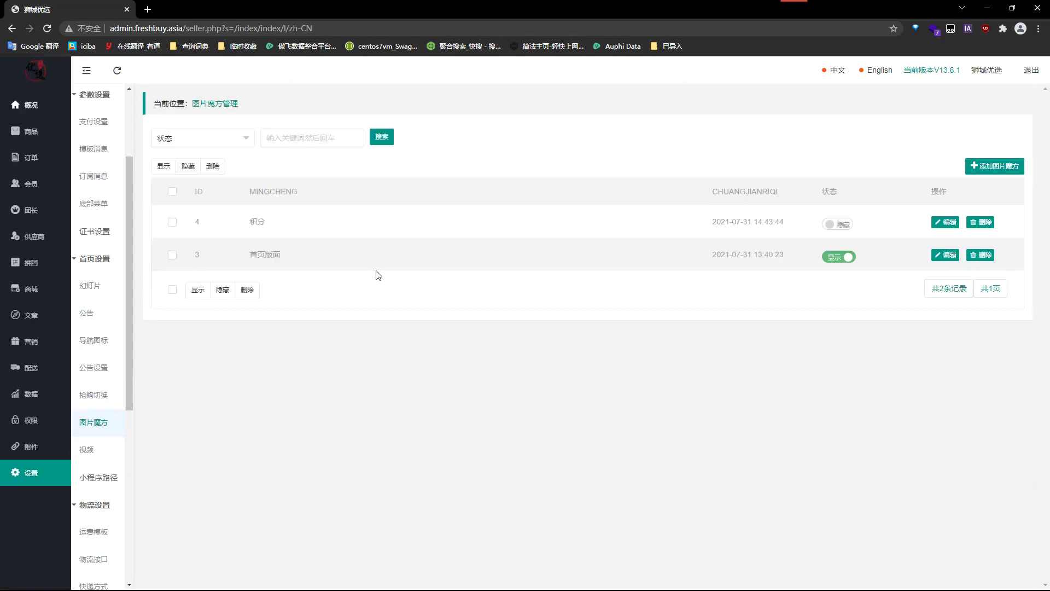
Open the 首页版面 entry for editing, and examine its name and 排序 fields
click(957, 258)
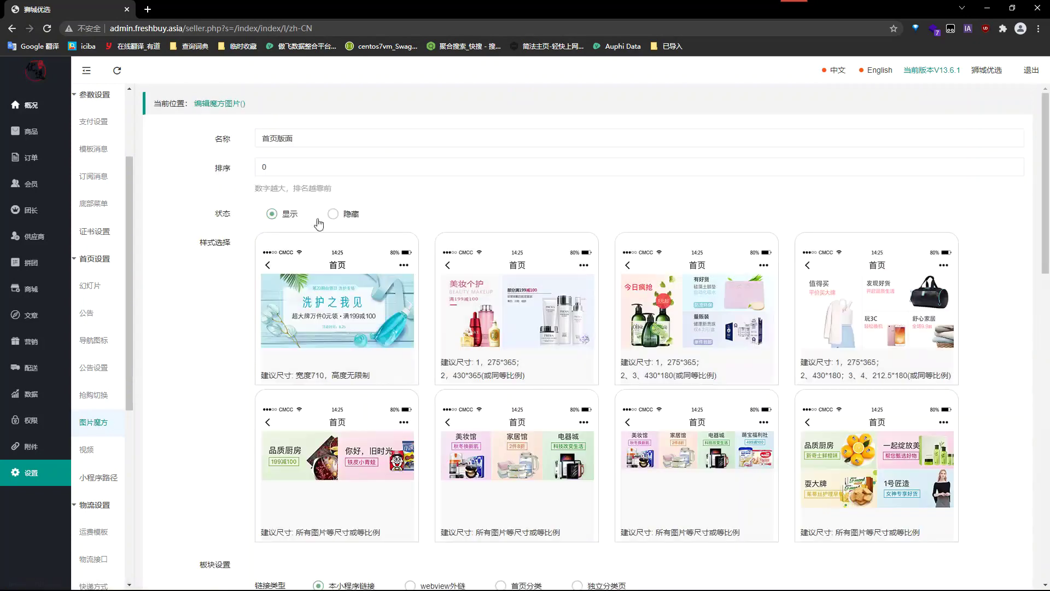
drag(322, 141, 221, 138)
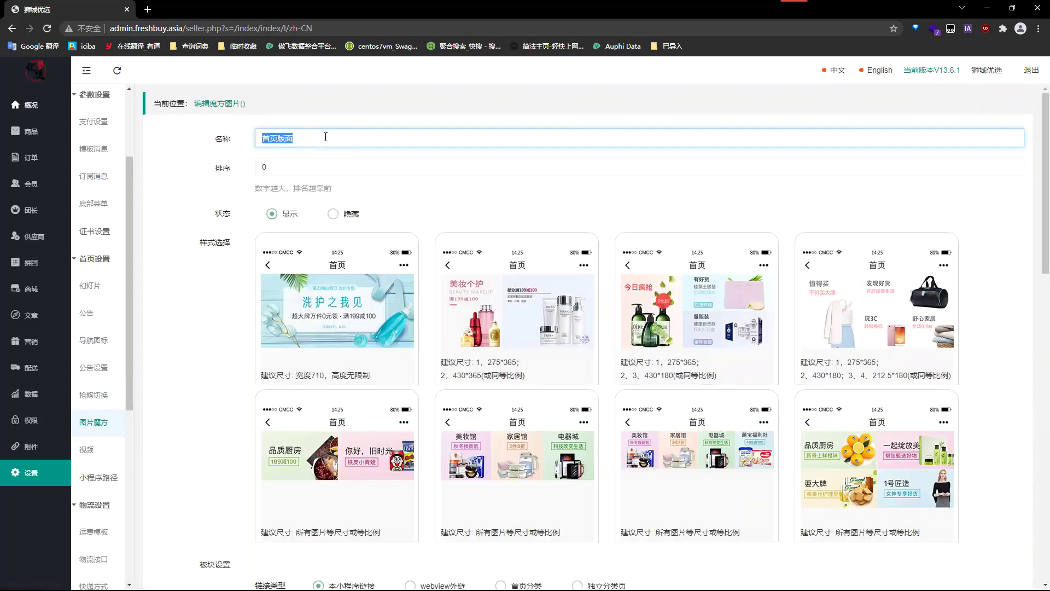
click(310, 173)
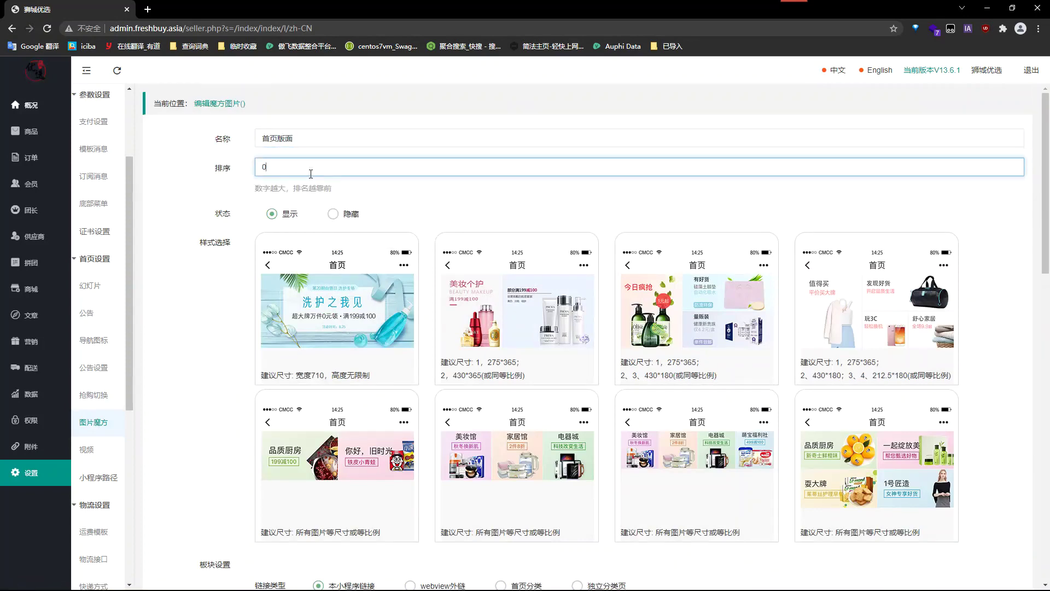
Look through the image grid and video in the storefront preview, and select the 排序 value in the 首页版面 form
key(alt+Tab)
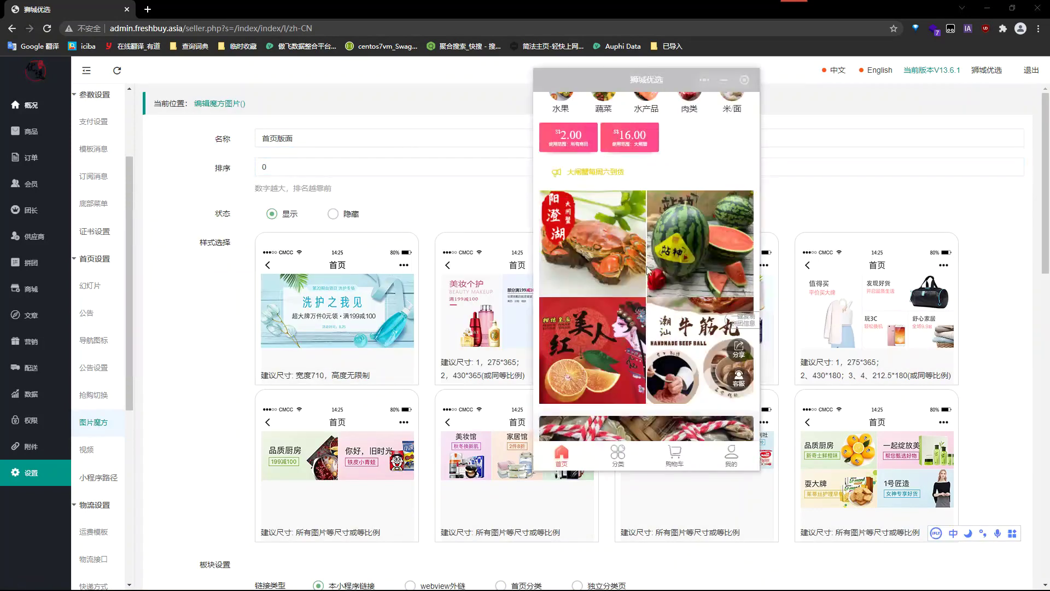
scroll(575, 218, down, 3)
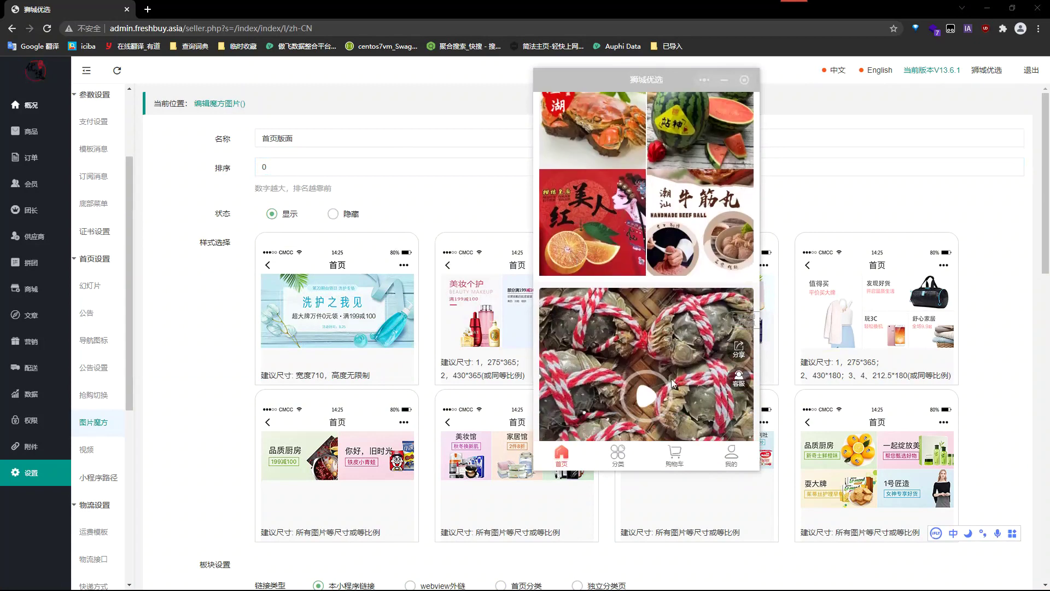
scroll(608, 271, down, 5)
scroll(607, 328, up, 5)
scroll(605, 402, down, 1)
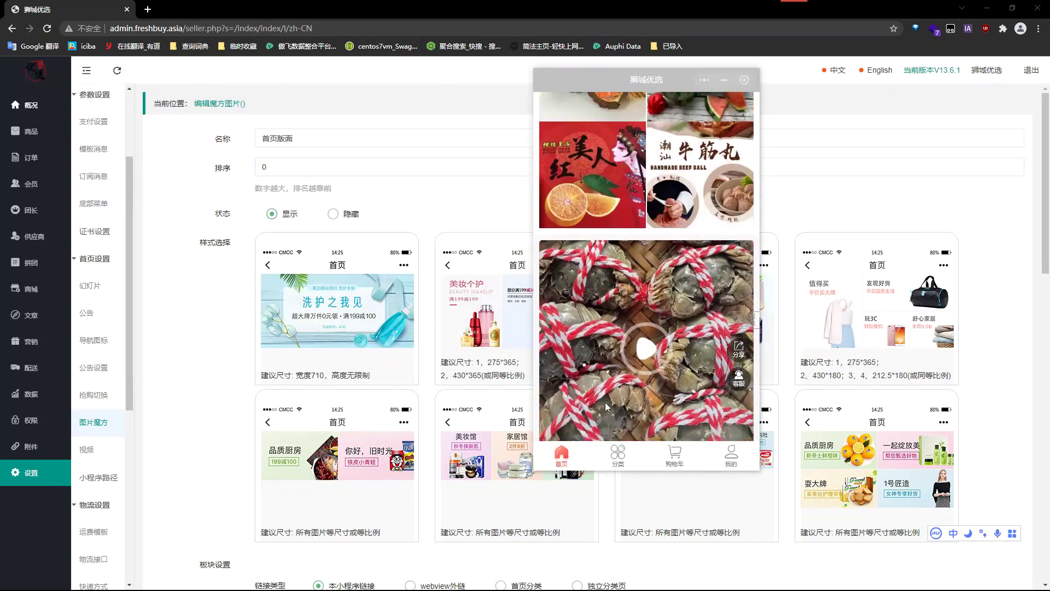
scroll(605, 402, down, 3)
click(301, 166)
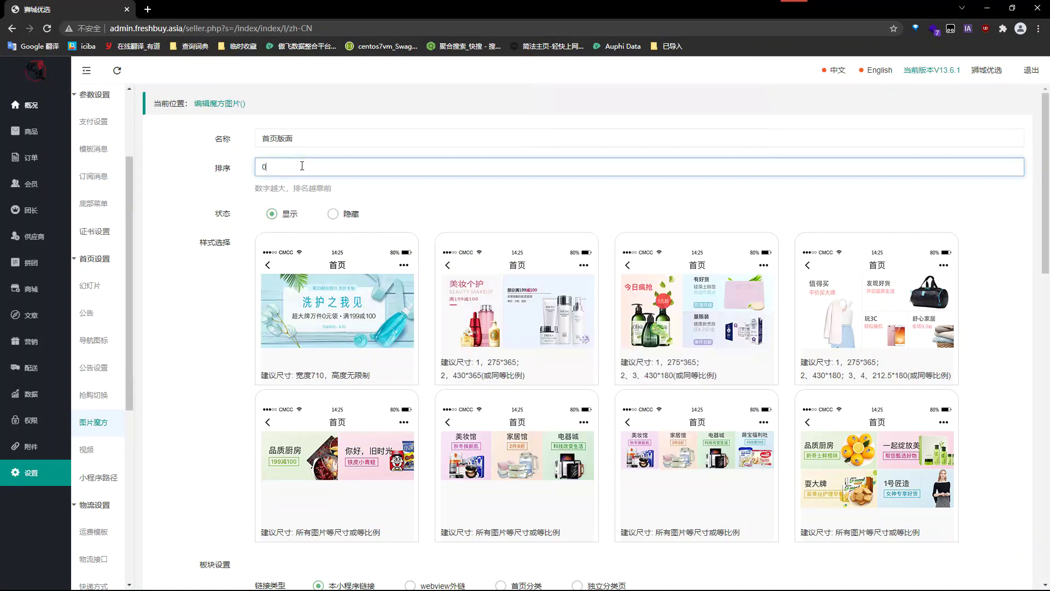
drag(302, 166, 250, 172)
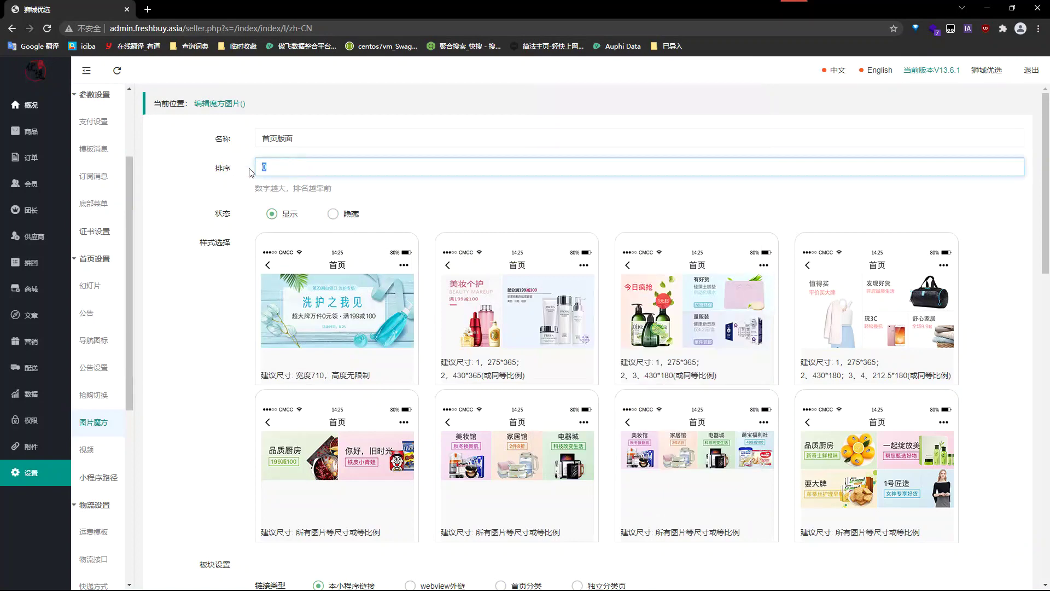
Examine the 状态 options and 样式选择 layouts in the 首页版面 form against the image grid in the storefront preview
click(314, 190)
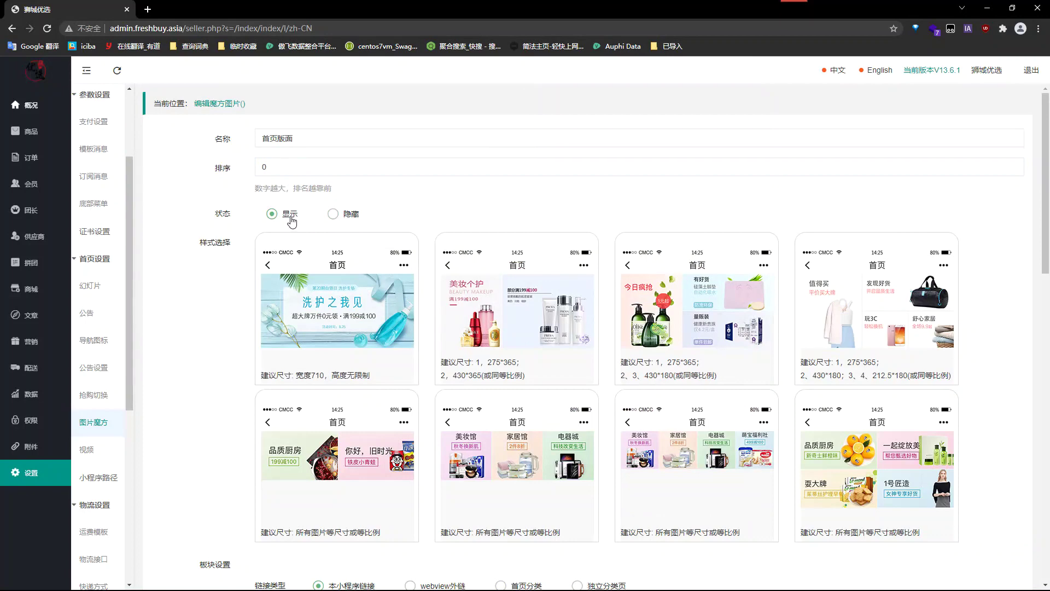
scroll(940, 385, down, 2)
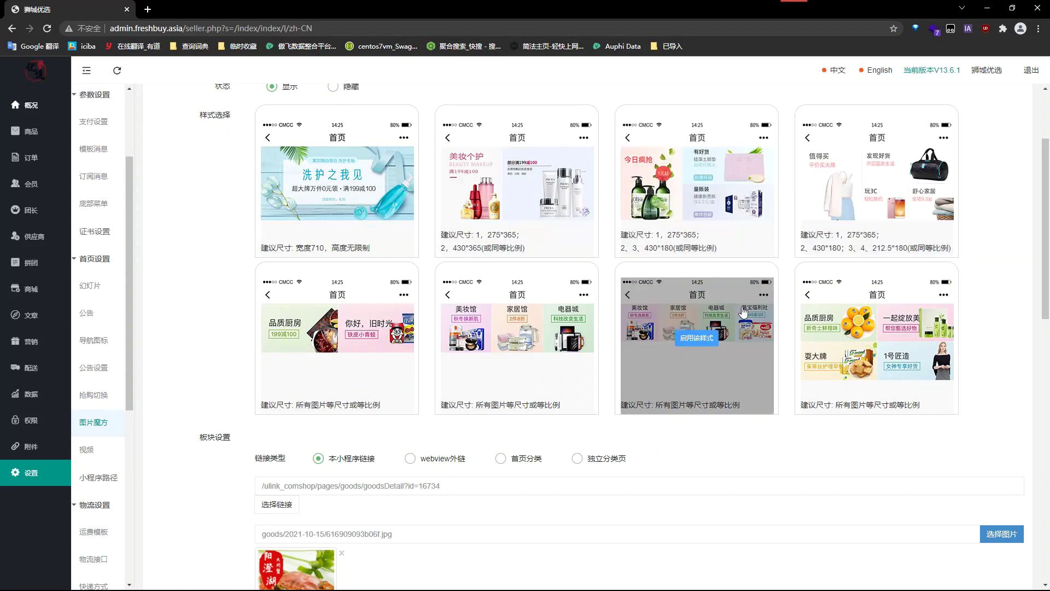
scroll(665, 364, down, 2)
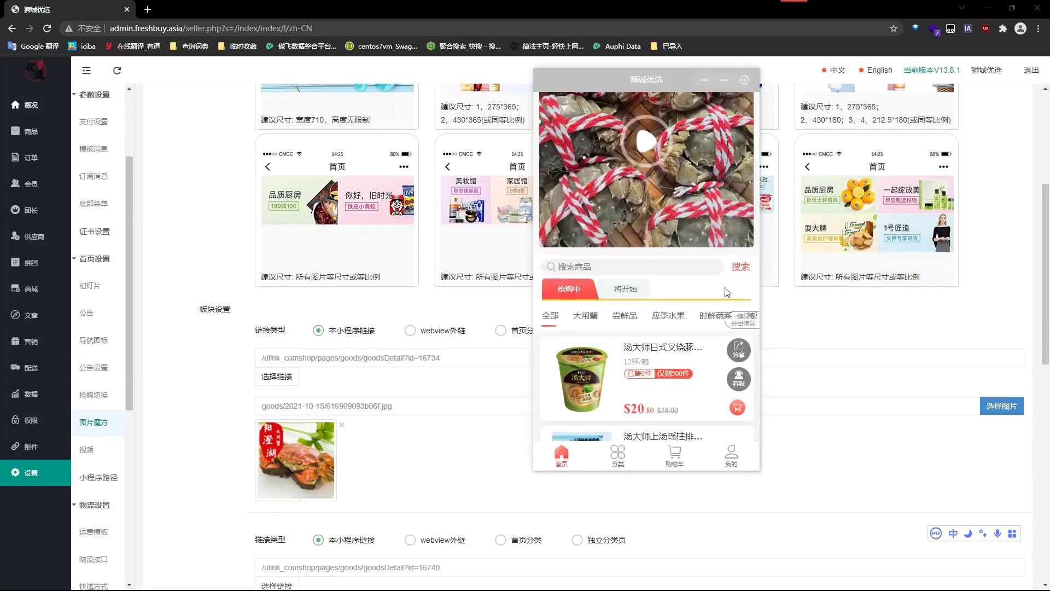
scroll(727, 292, up, 5)
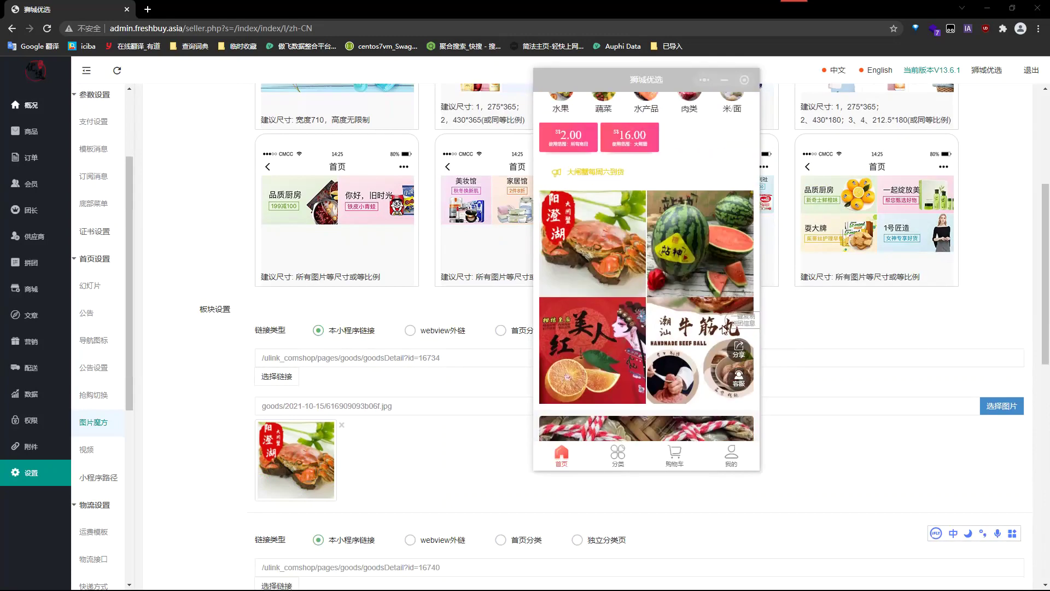
mouse_move(872, 195)
click(290, 314)
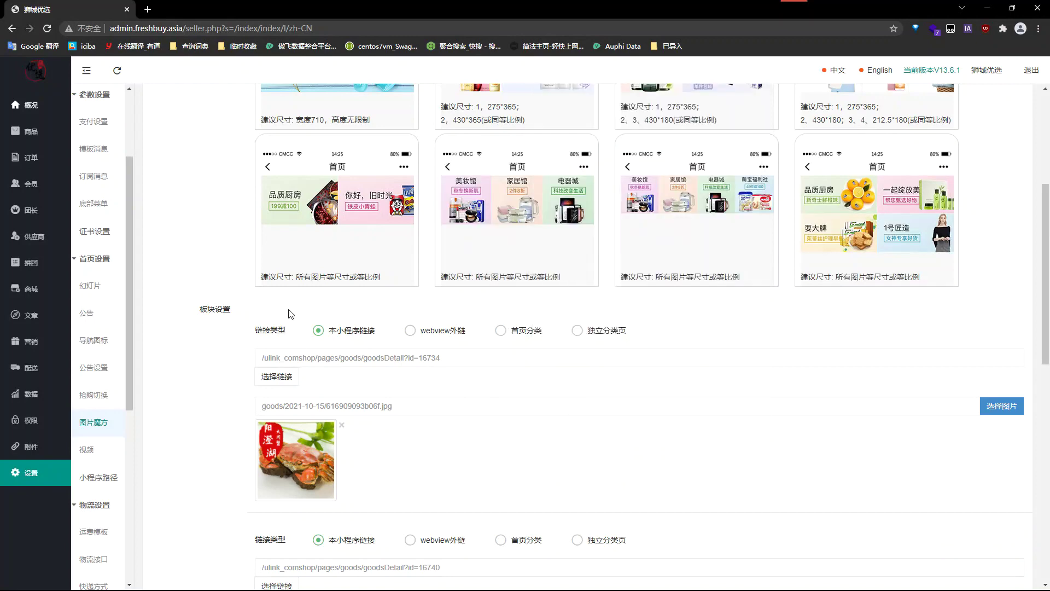
Look through the image library for the first block in 板块设置, and close it without choosing another image
scroll(290, 313, down, 2)
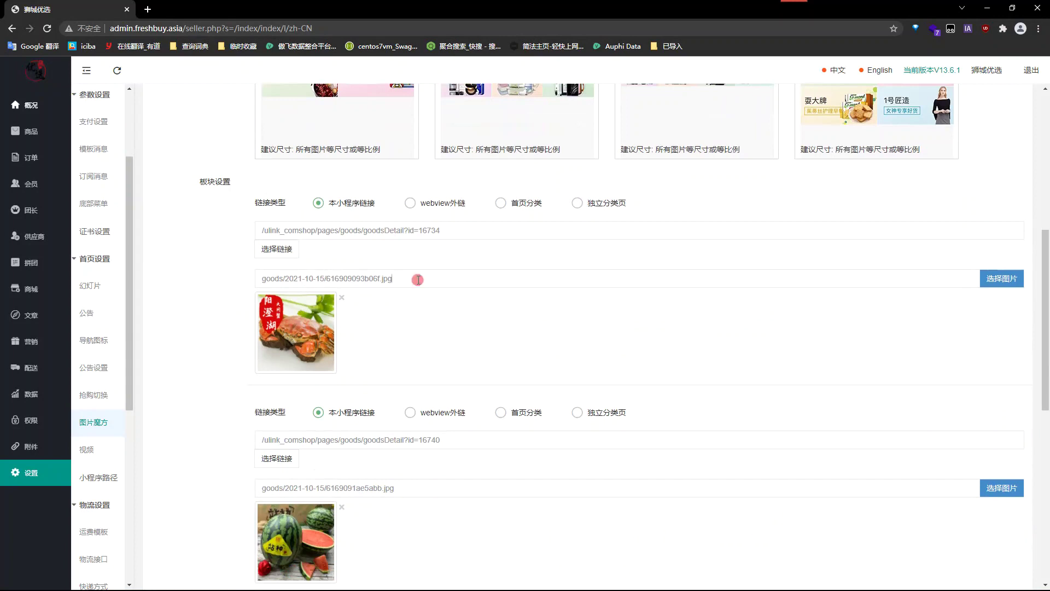
click(1002, 282)
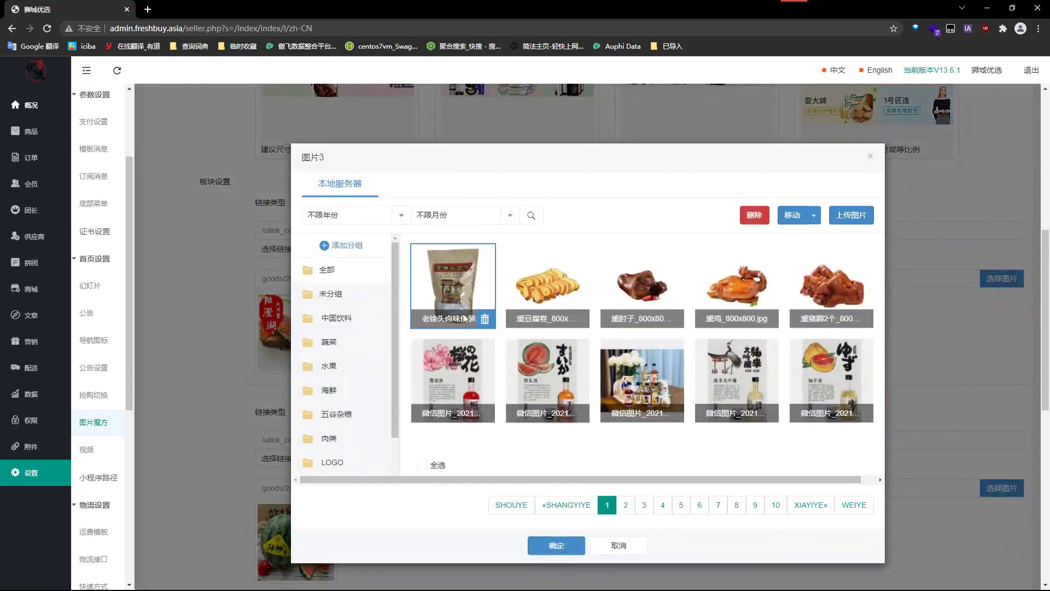
click(556, 545)
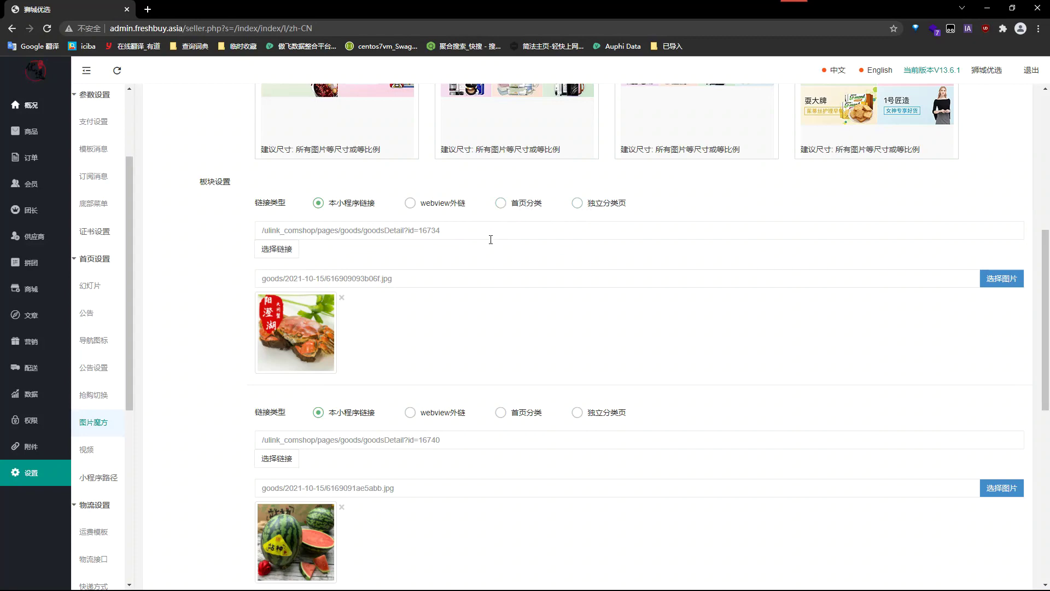
View the product category tabs on the storefront preview's home page, including 应季水果, and move the preview window aside
key(alt+Tab)
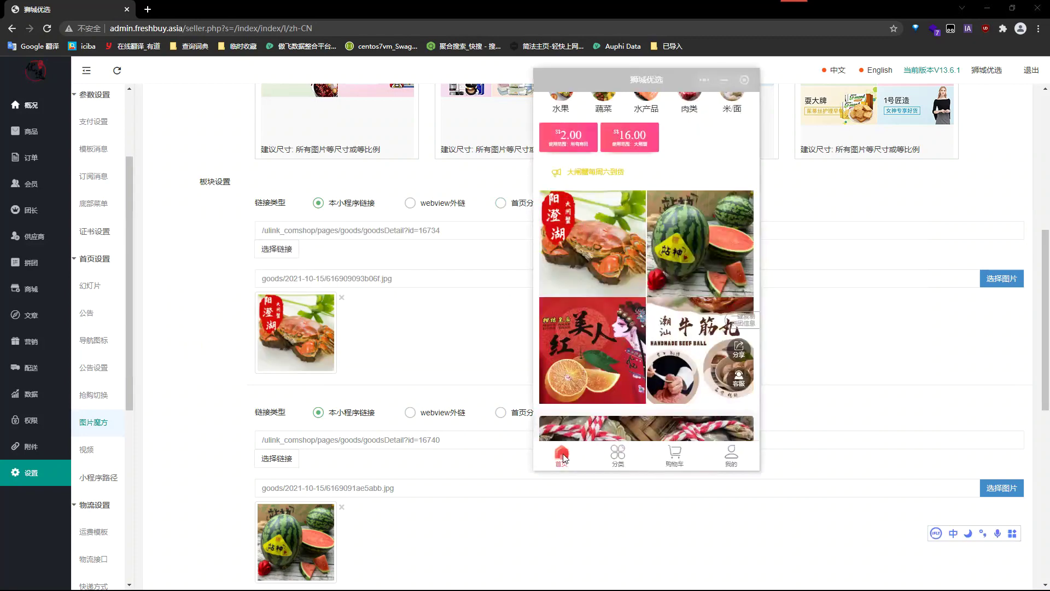
scroll(581, 395, down, 3)
scroll(581, 395, down, 5)
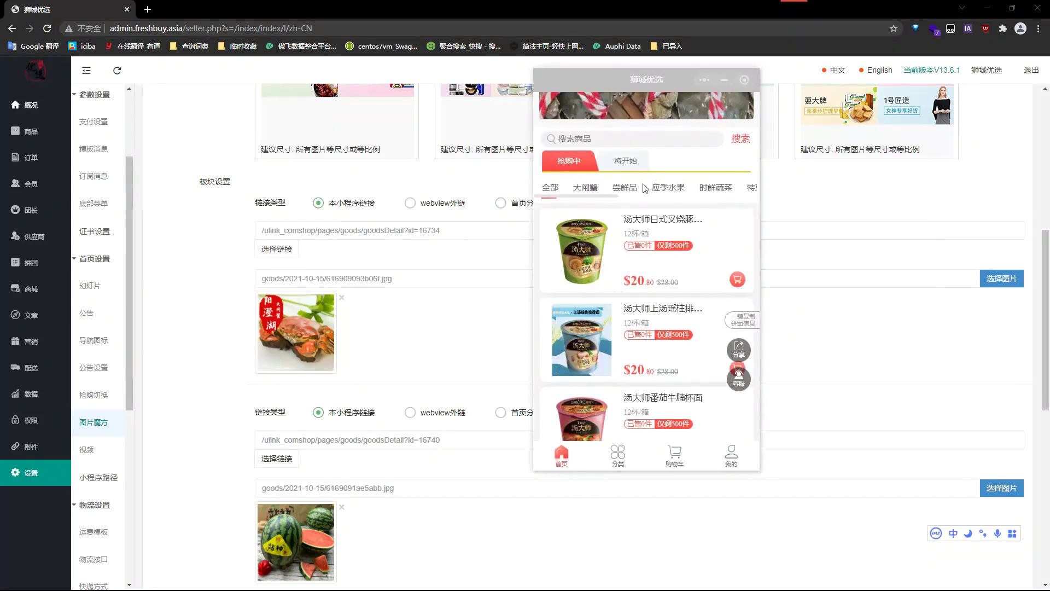
click(586, 188)
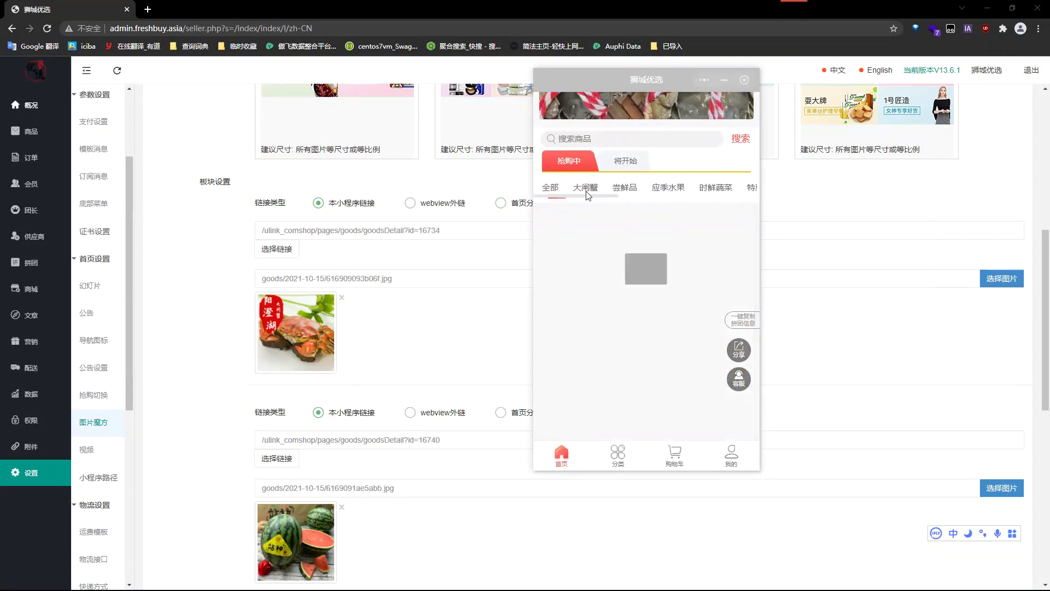
click(631, 192)
click(633, 193)
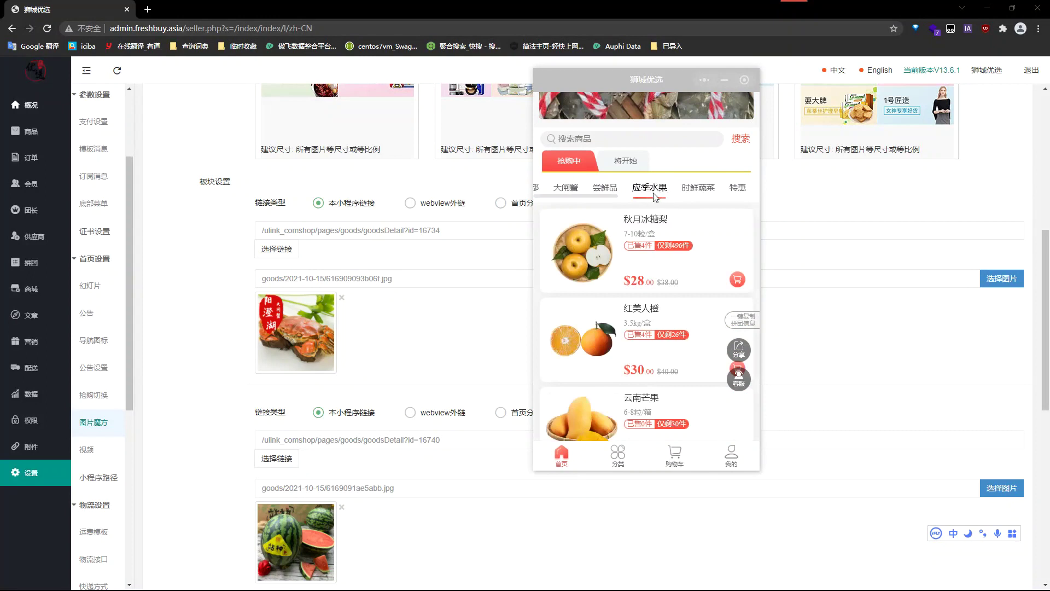
drag(607, 85, 717, 75)
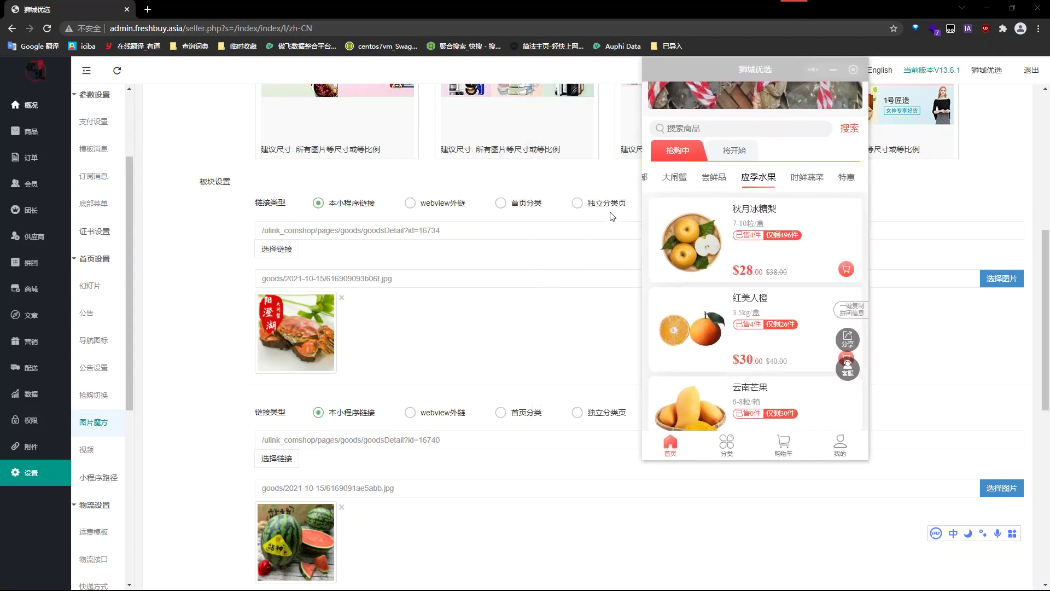
Browse the storefront preview's 分类 page, viewing the 尝鲜品, 应季水果 and 海底捞系列 categories
click(725, 448)
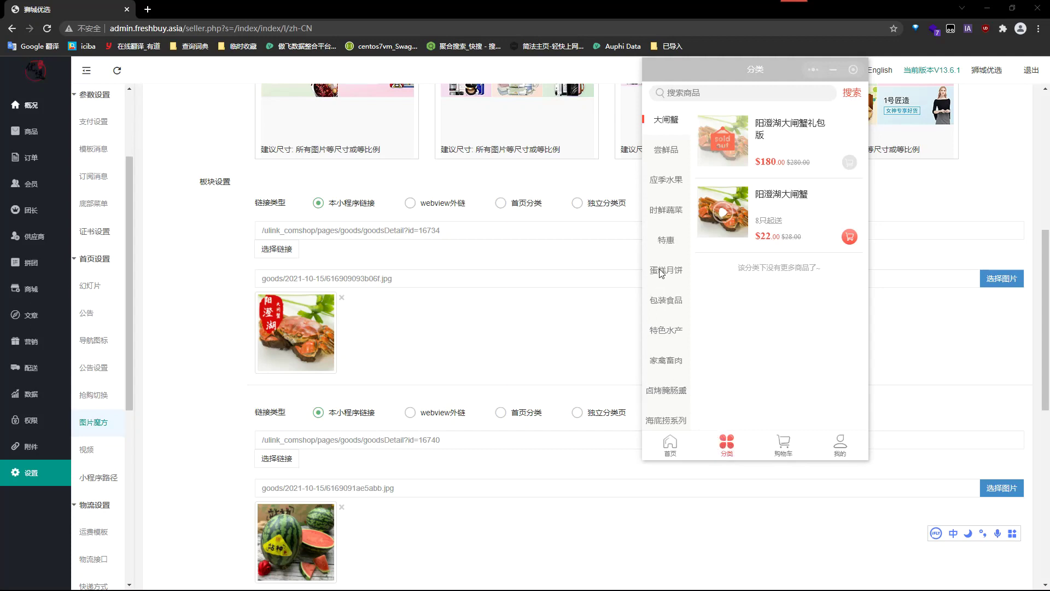
click(662, 149)
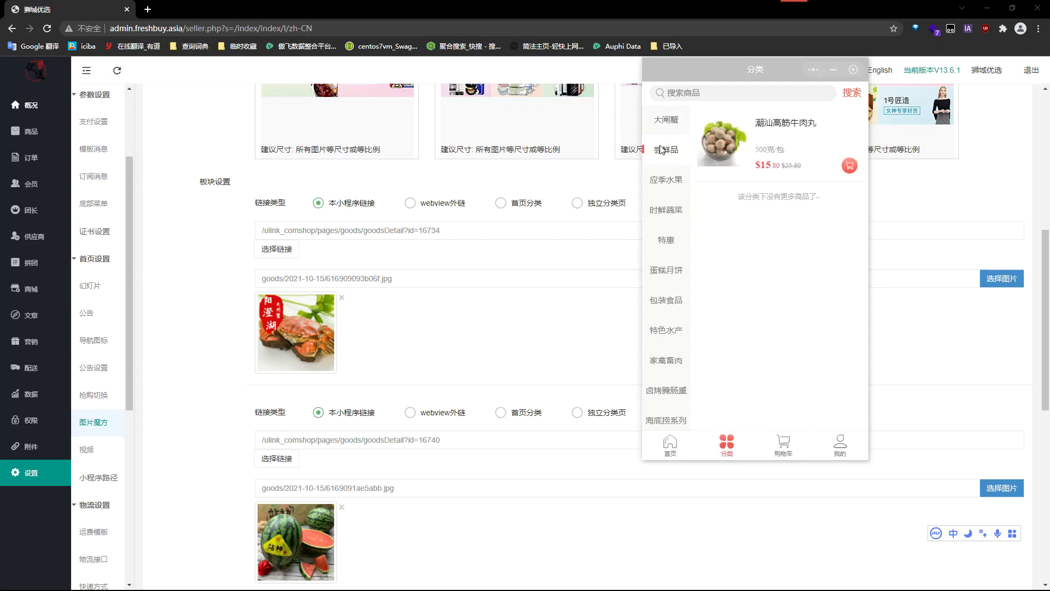
click(668, 186)
click(668, 152)
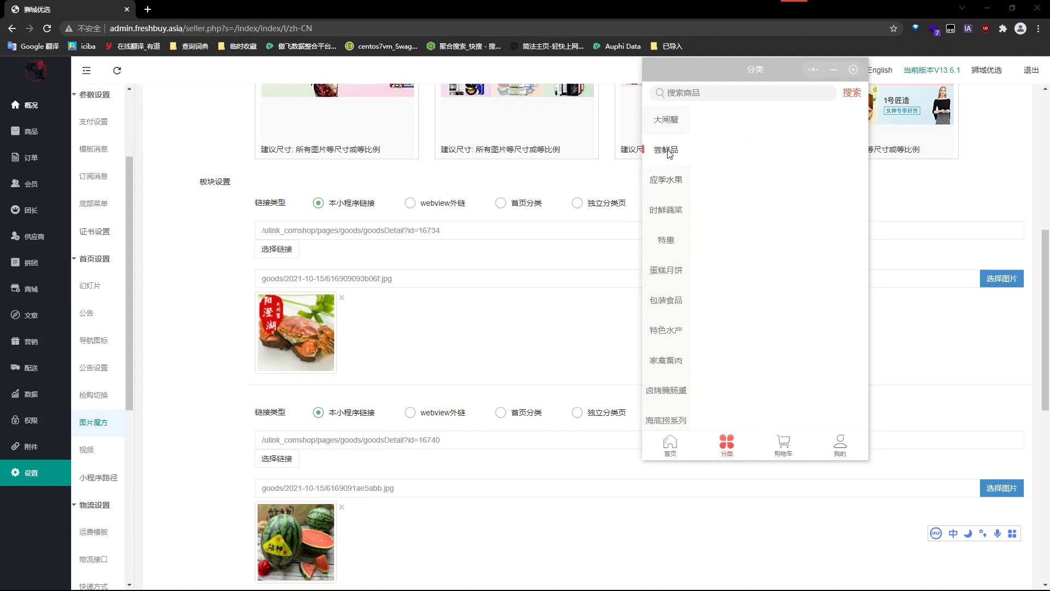
scroll(670, 240, down, 2)
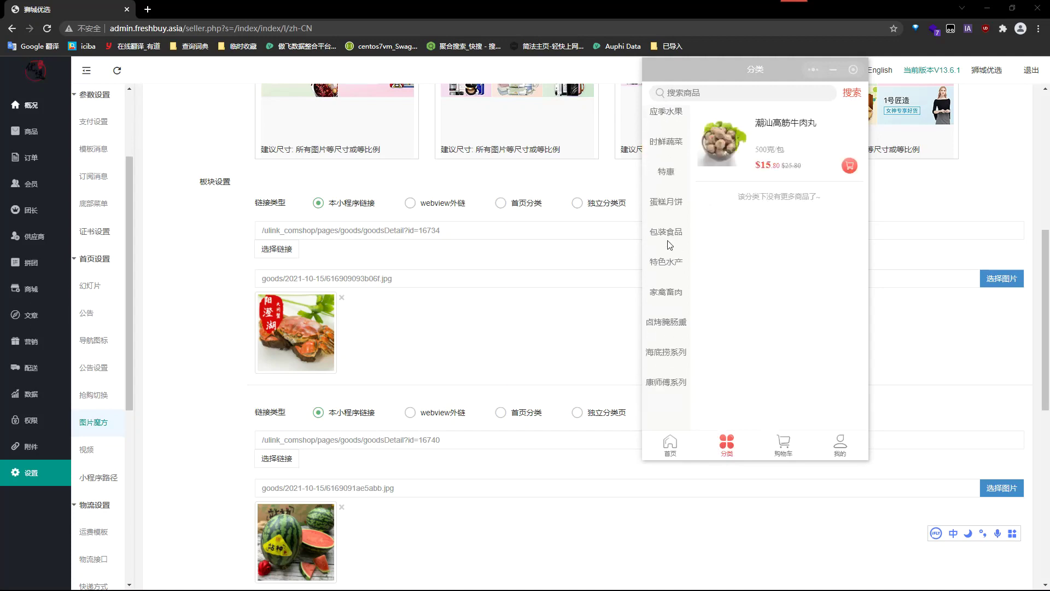
click(676, 352)
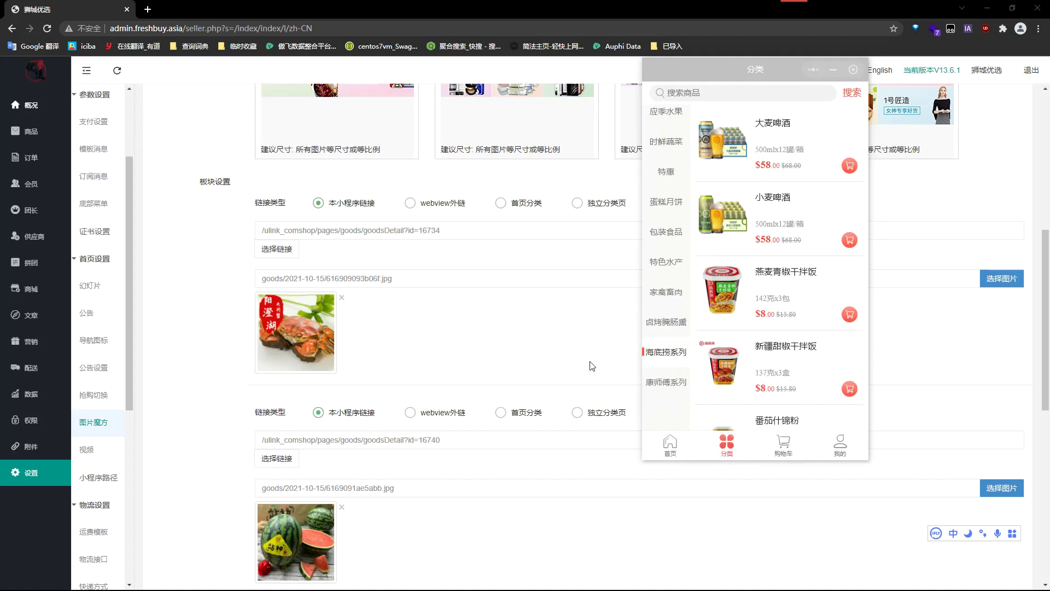
Examine the 商品, 文章 and 分类 link sources available for the first block, and close the link picker
click(517, 324)
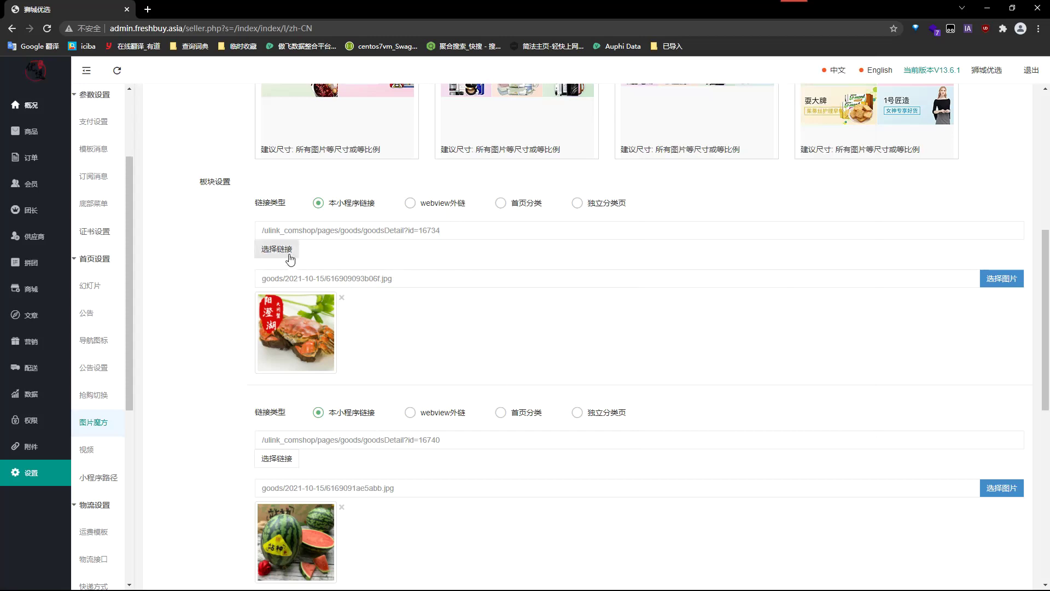
click(505, 222)
click(386, 232)
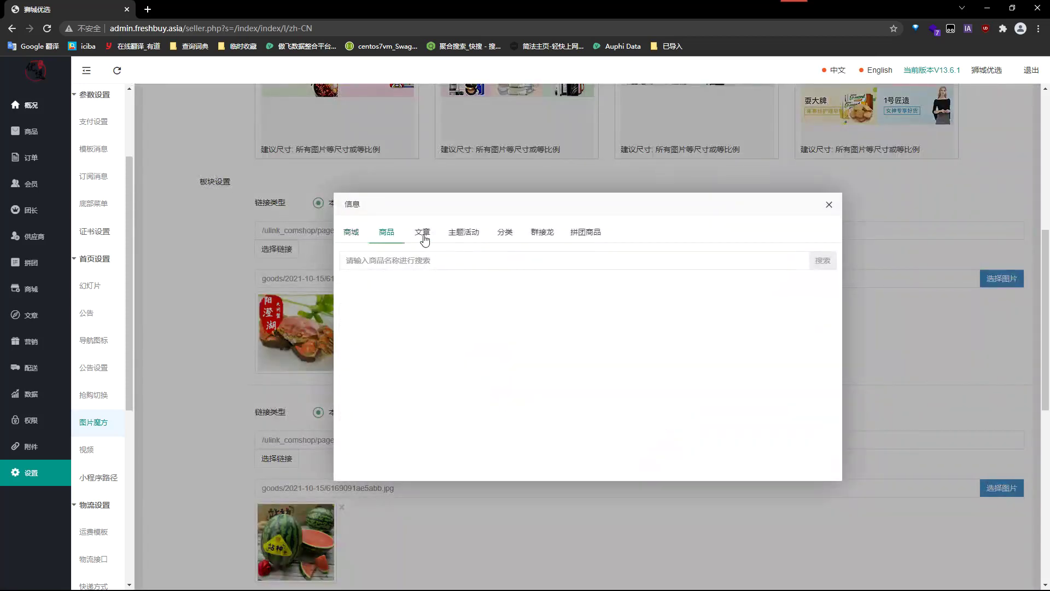
click(425, 239)
click(503, 233)
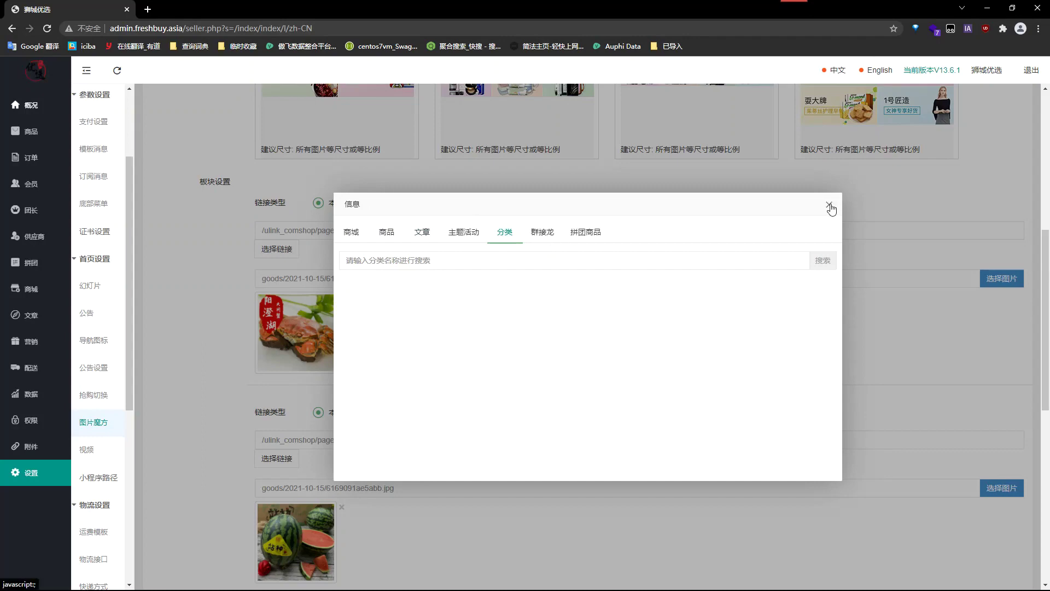
click(830, 206)
Review the links and images of all four blocks in the 首页版面 form, and submit the form
scroll(549, 278, down, 5)
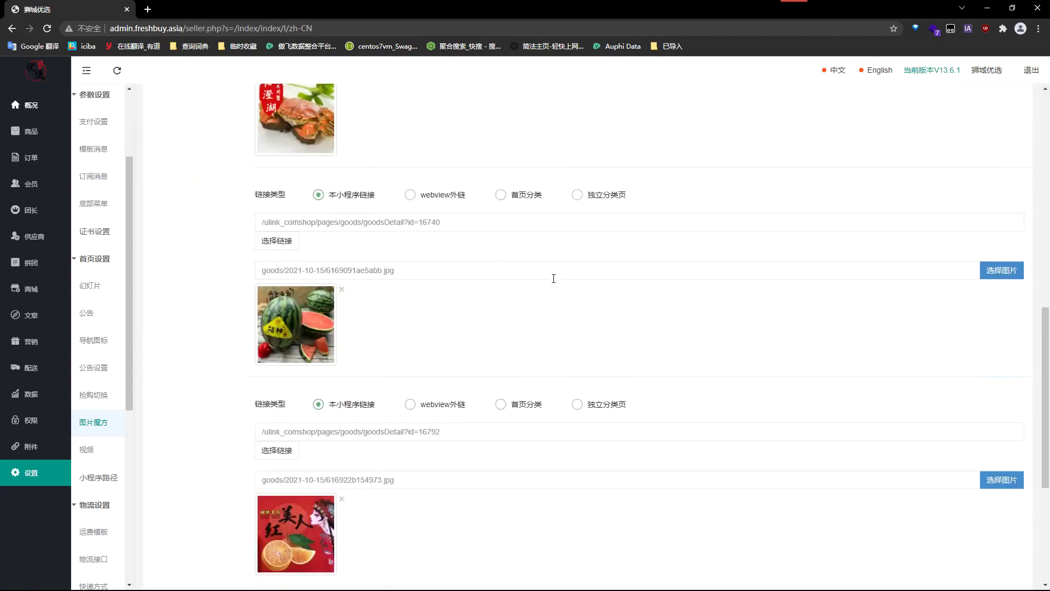
scroll(269, 175, up, 5)
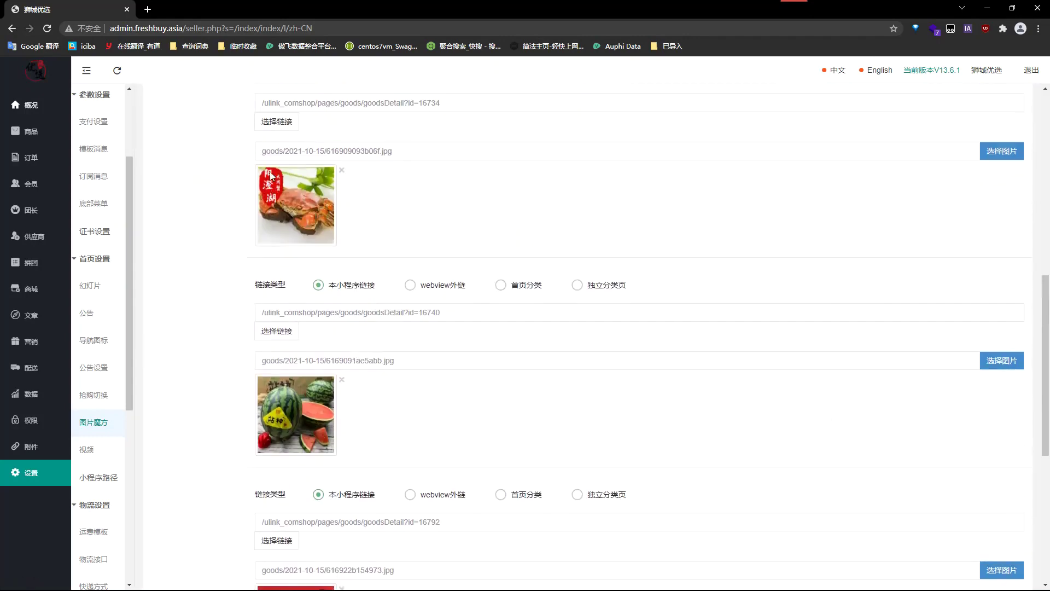
scroll(377, 326, down, 2)
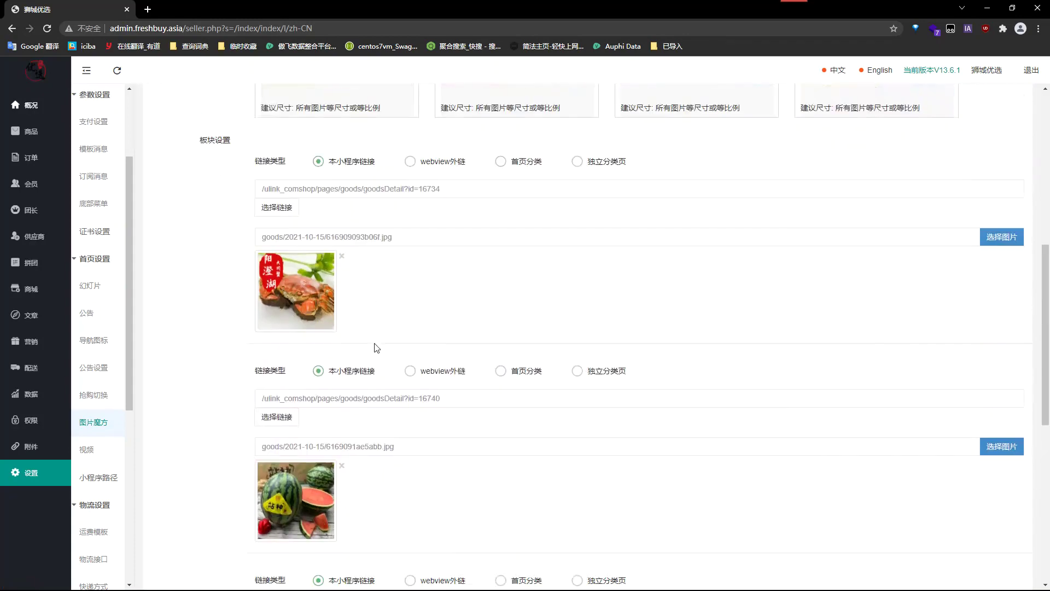
scroll(469, 331, down, 5)
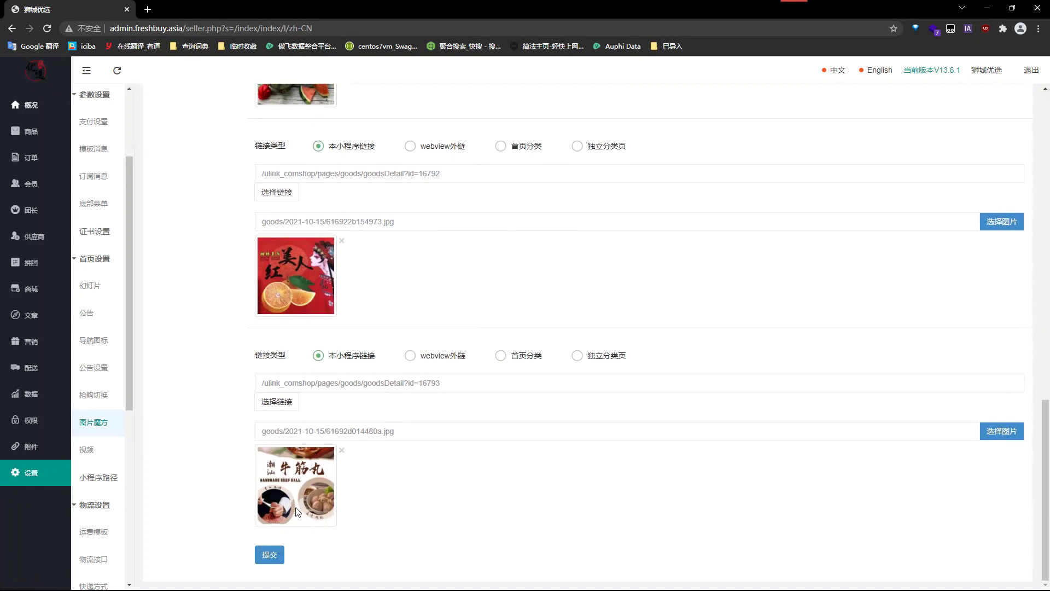
click(275, 561)
View the image grid and video on the storefront preview's home page
key(alt+Tab)
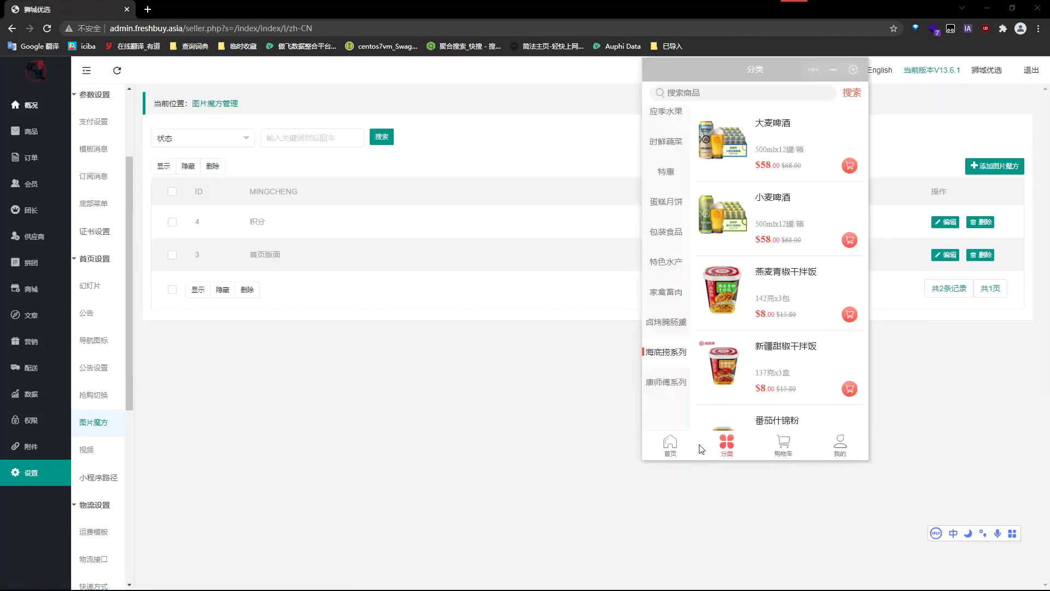
click(673, 448)
scroll(698, 260, up, 5)
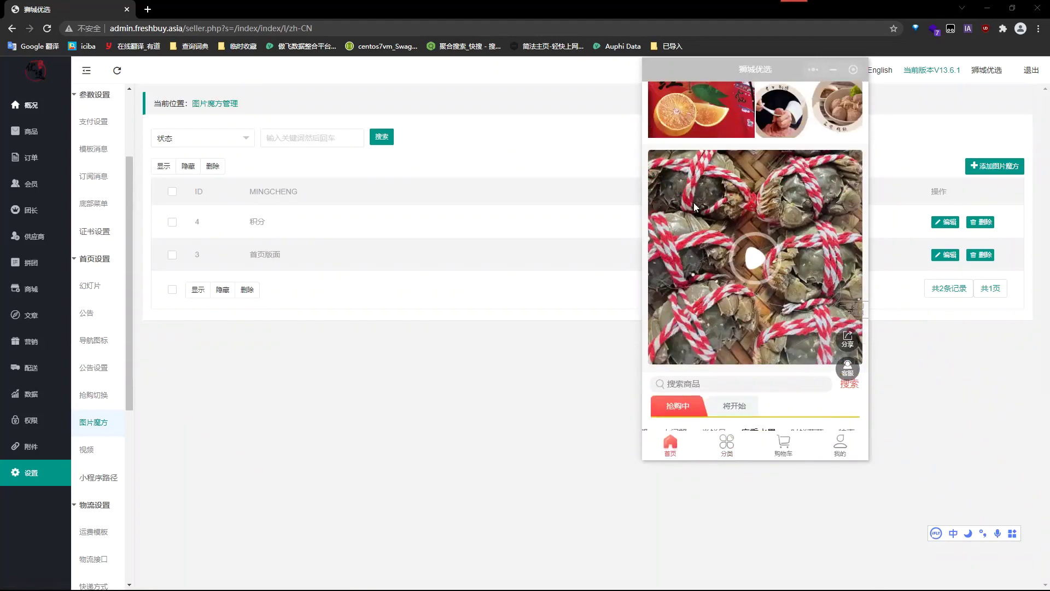
scroll(695, 207, up, 5)
scroll(816, 333, down, 5)
scroll(796, 323, up, 2)
Open the 视频 settings in the seller backend, and look at the image library for the 封面图 field
click(183, 418)
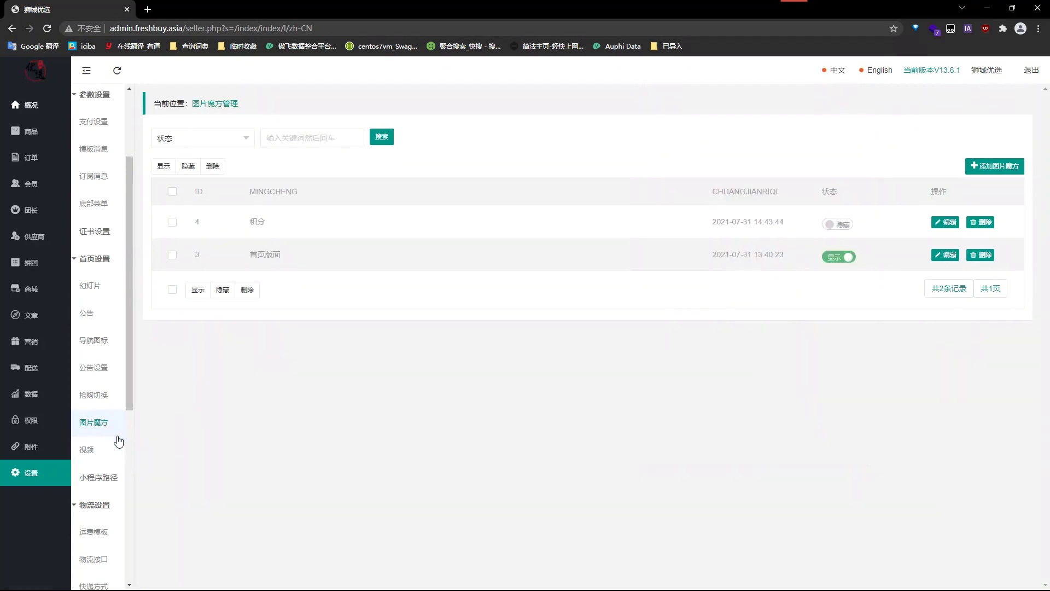
click(87, 450)
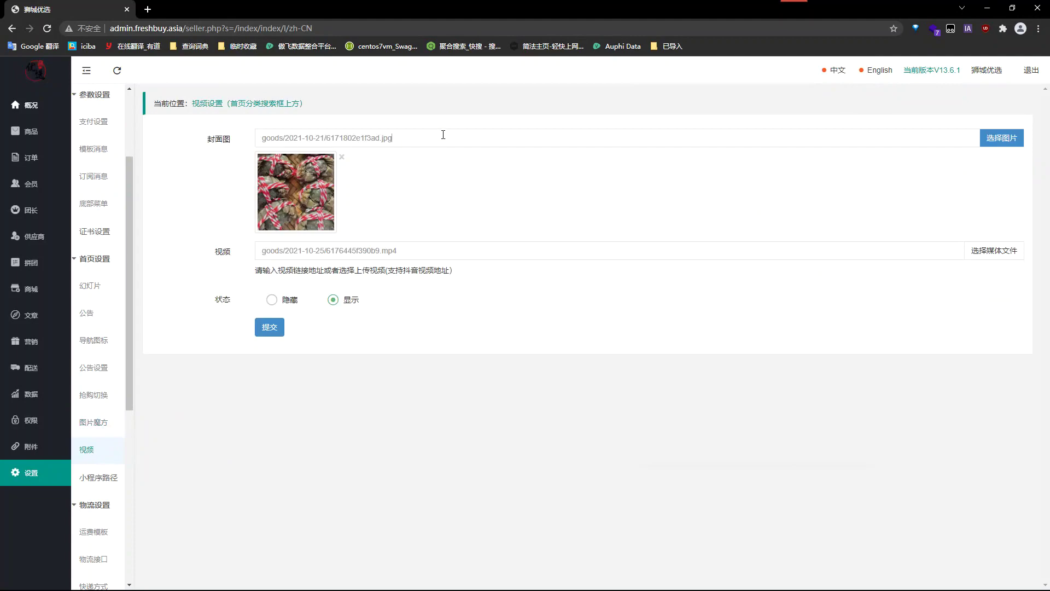
drag(443, 137, 232, 130)
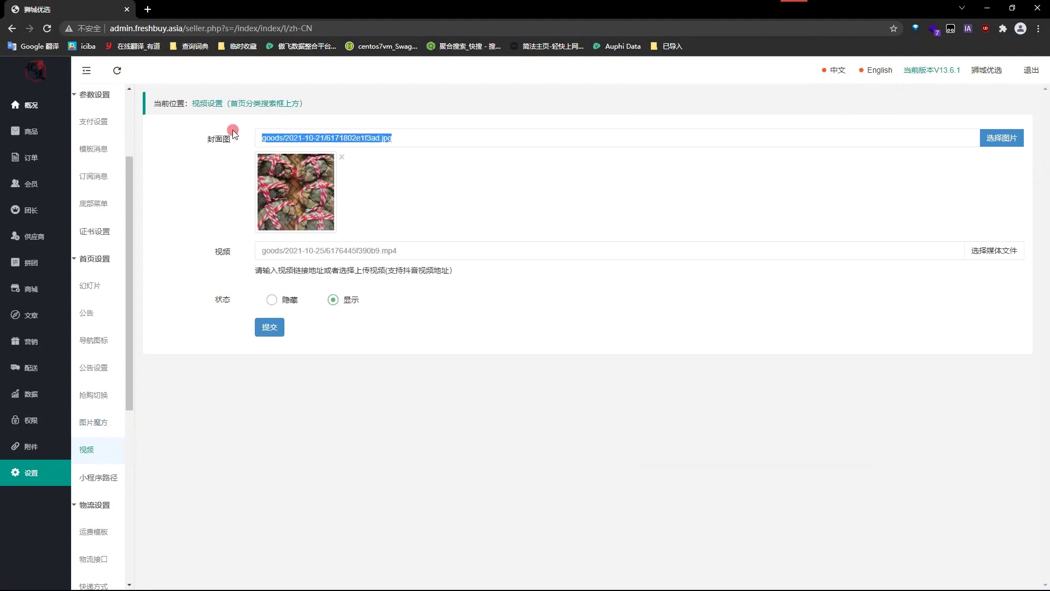
click(1010, 144)
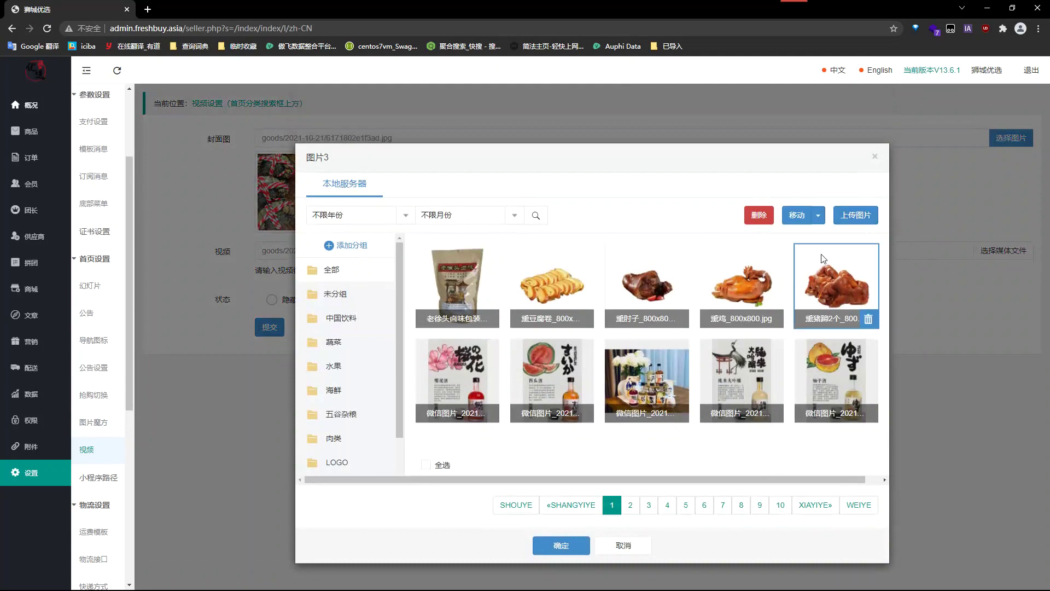
click(873, 160)
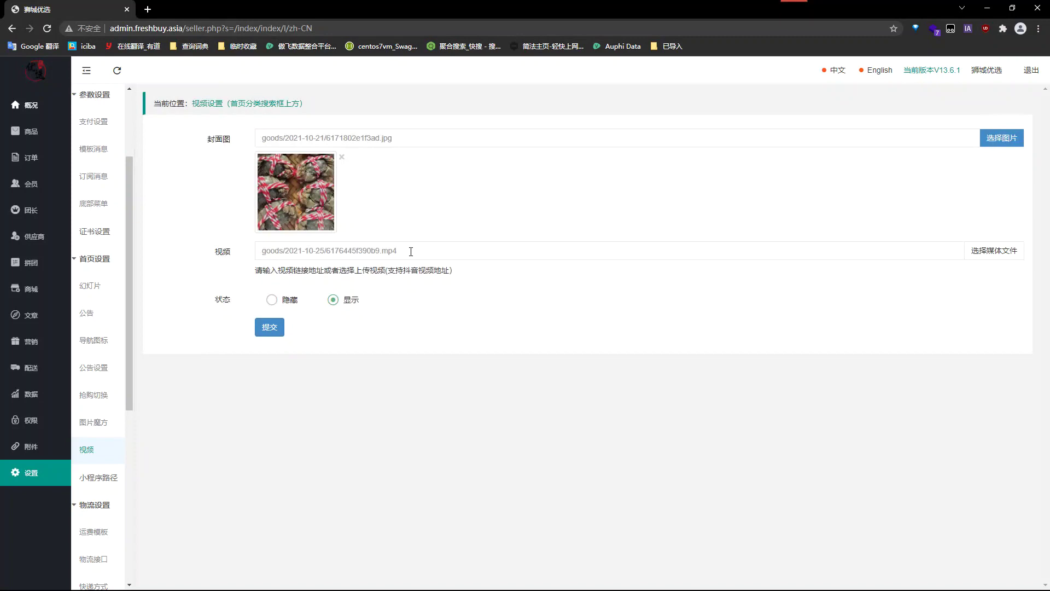
Look at the media library for the 视频 field and its local file upload, and cancel the file selection
click(411, 252)
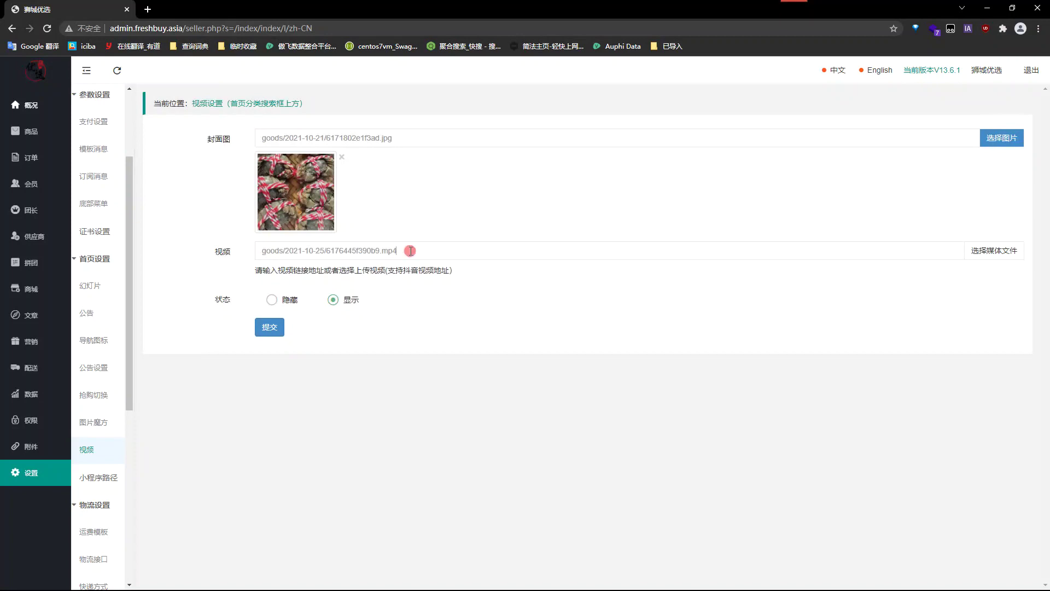
click(980, 255)
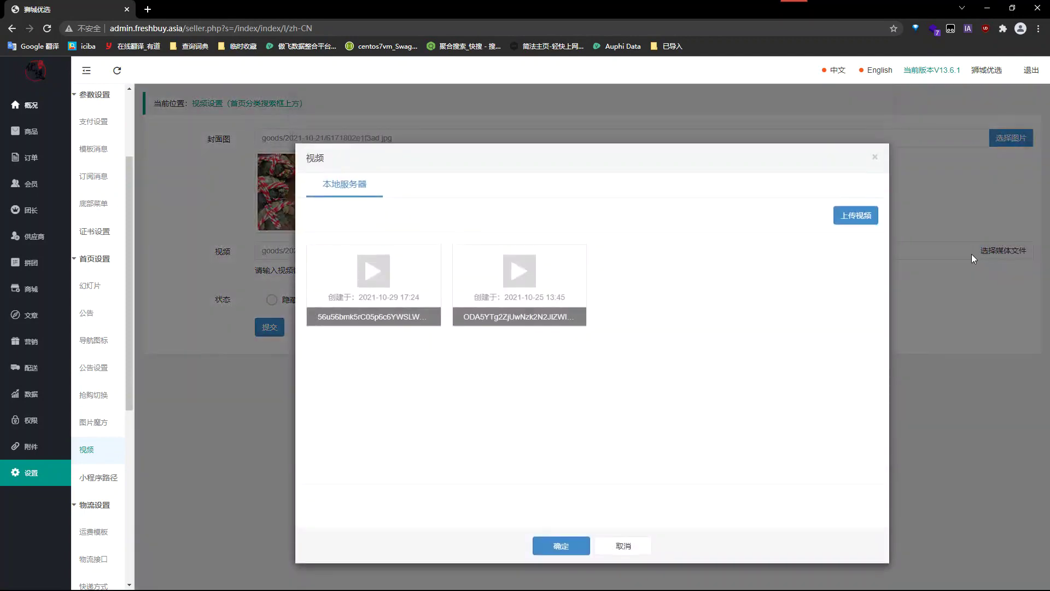
click(861, 219)
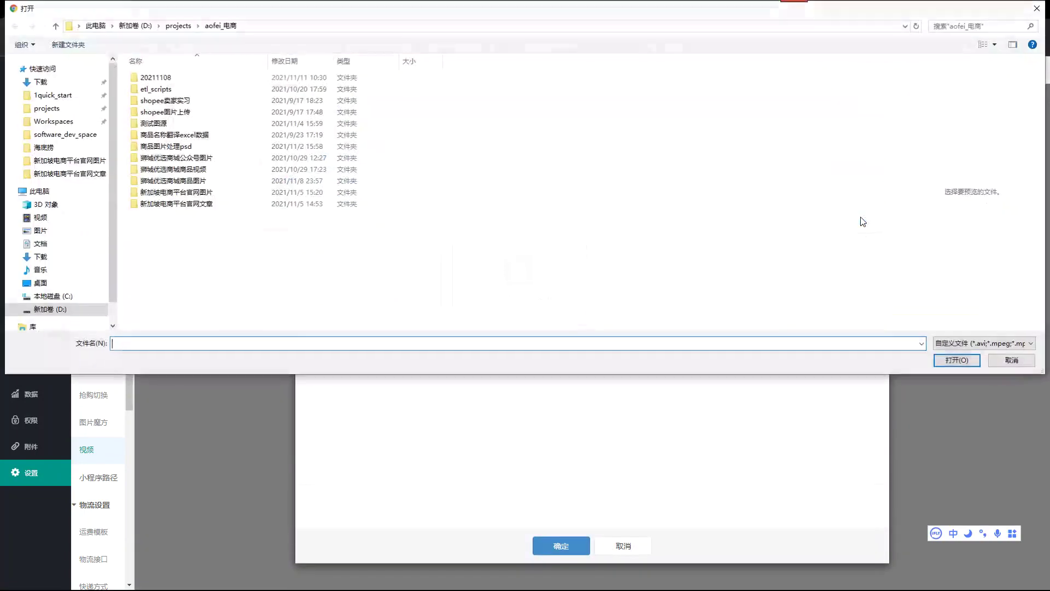
click(181, 27)
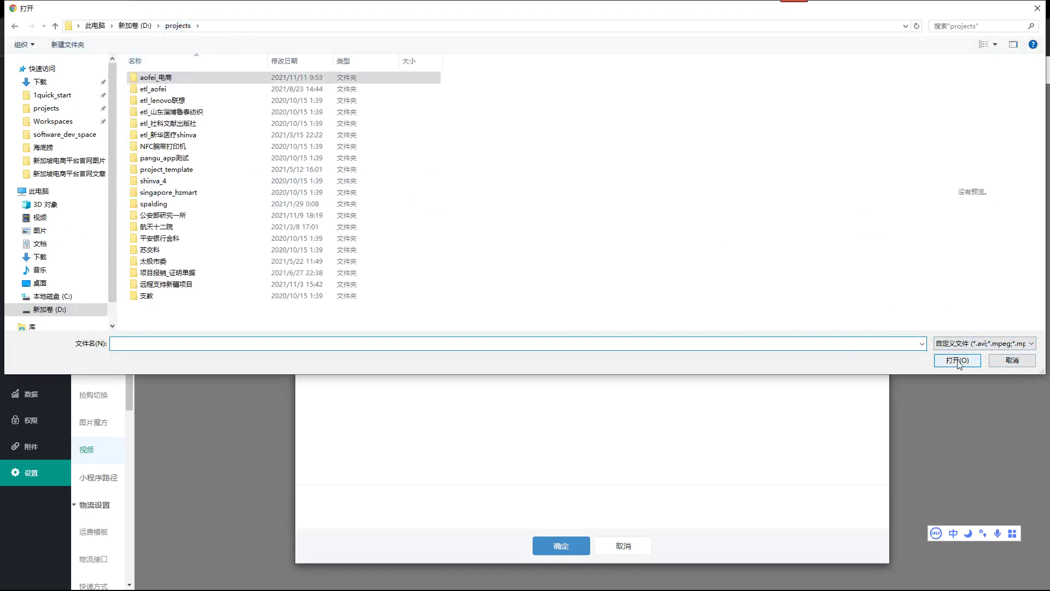
click(1012, 360)
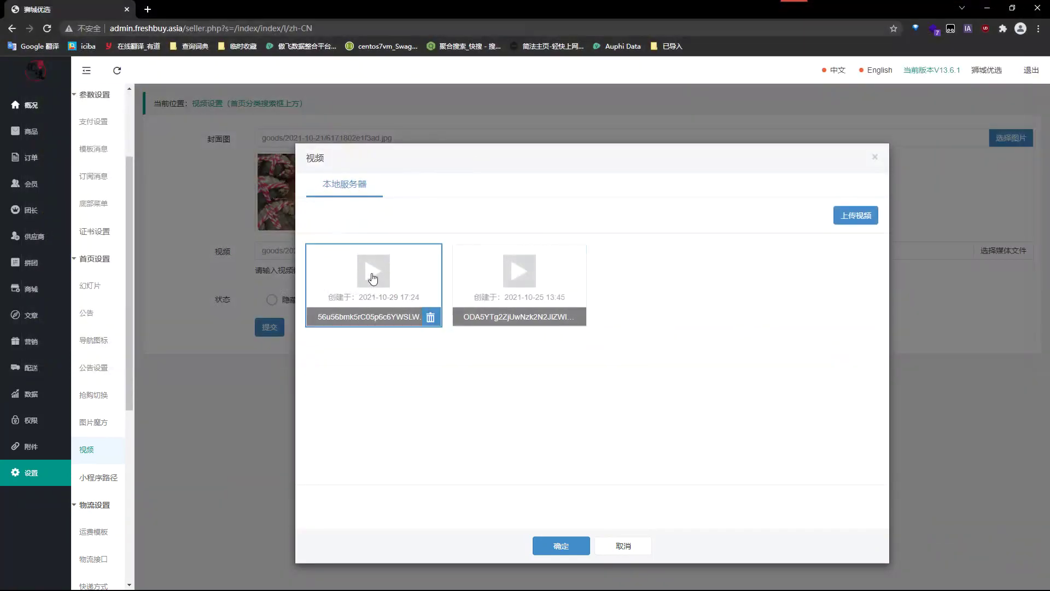
Choose the video created on 2021-10-25 for the 视频 field, and set 状态 to 显示
click(520, 274)
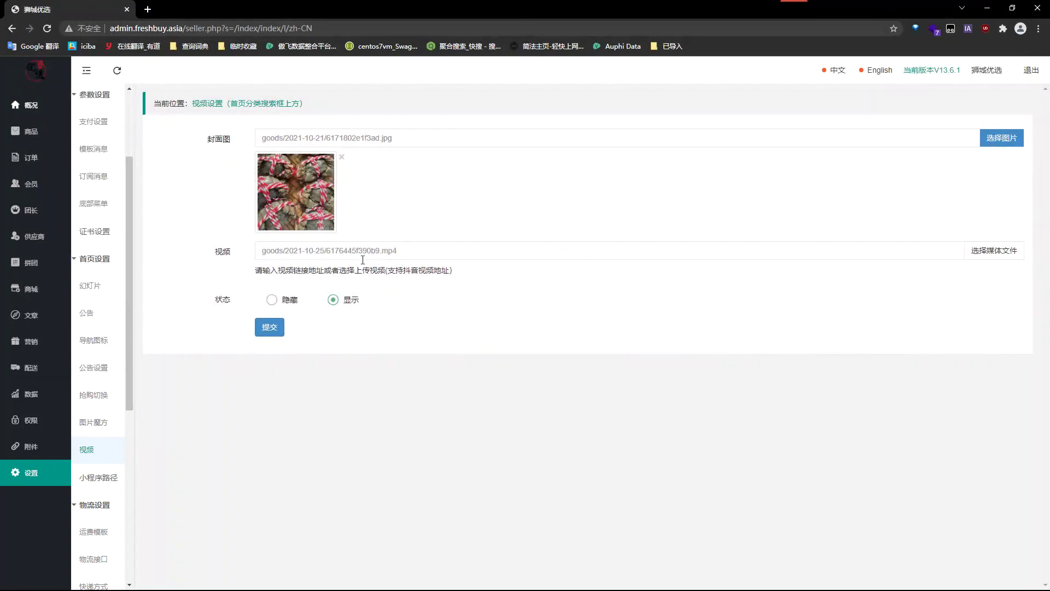
triple_click(312, 249)
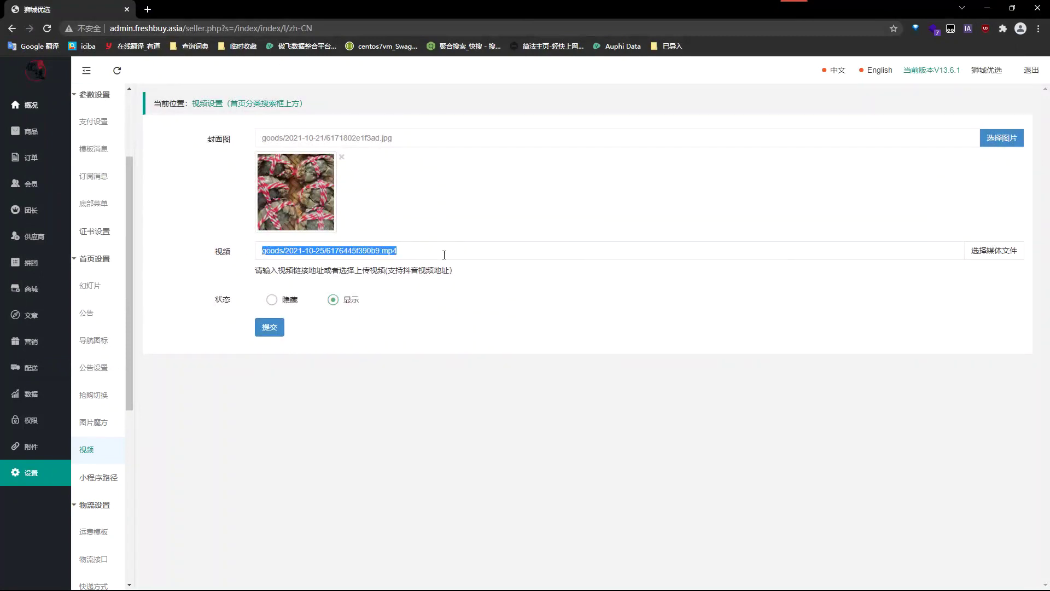
click(348, 304)
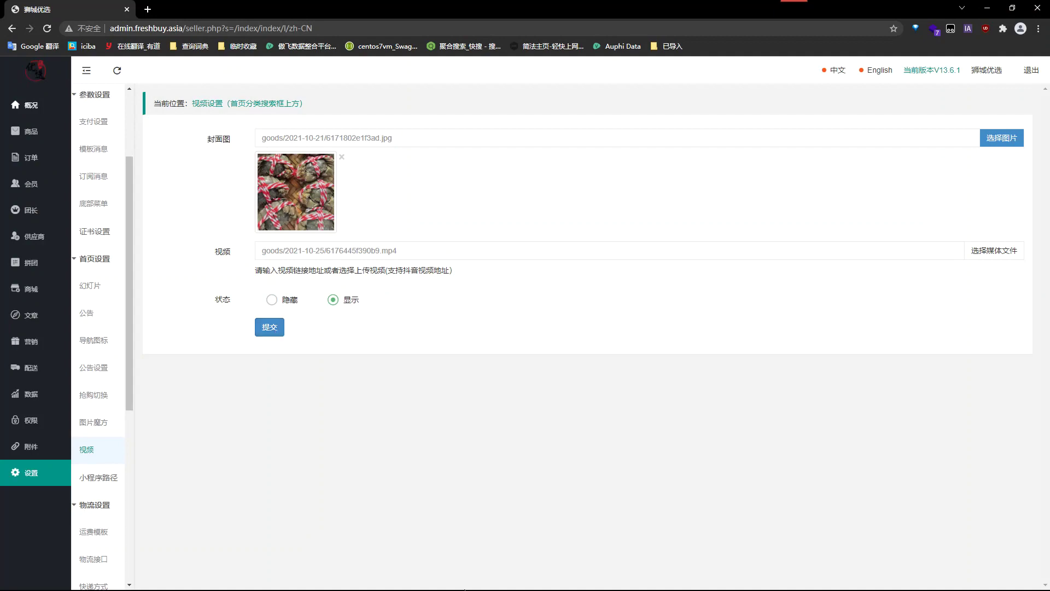
Switch to the storefront preview, play and pause the home page video, and return to the start of the home page
key(alt+Tab)
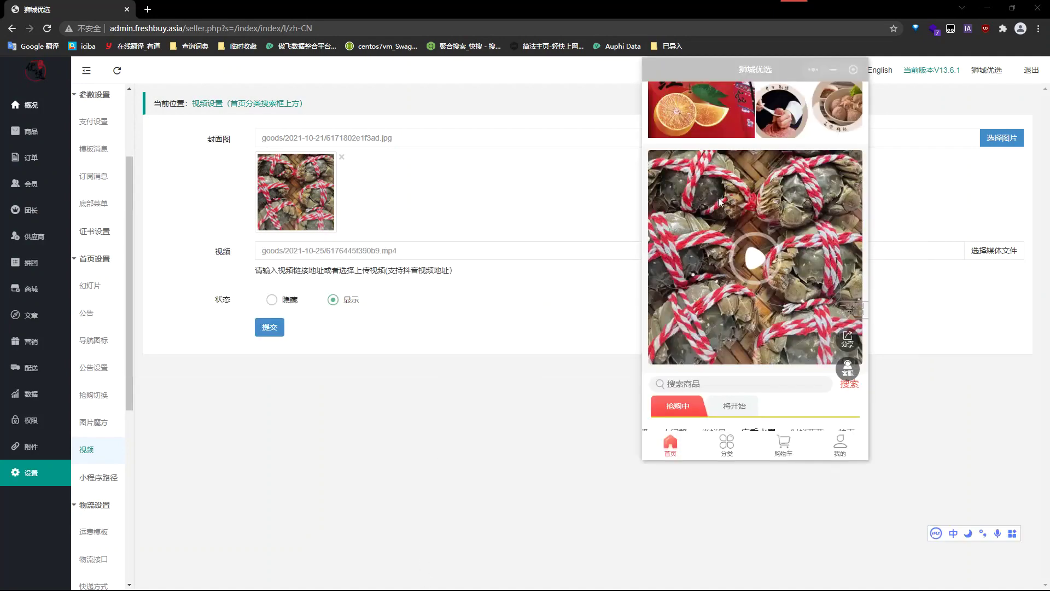
scroll(724, 205, down, 2)
click(755, 257)
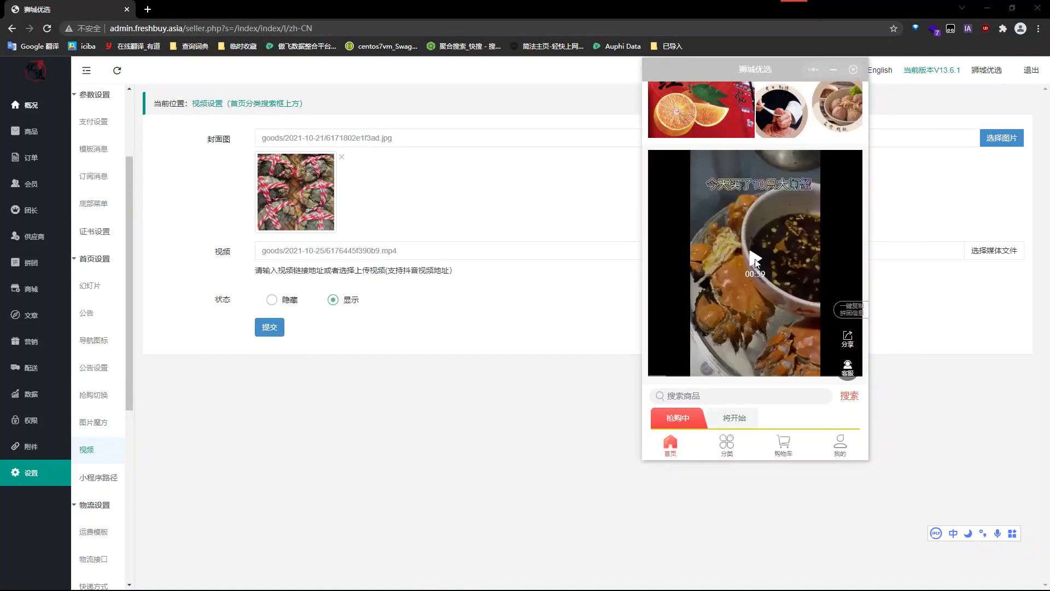
click(755, 260)
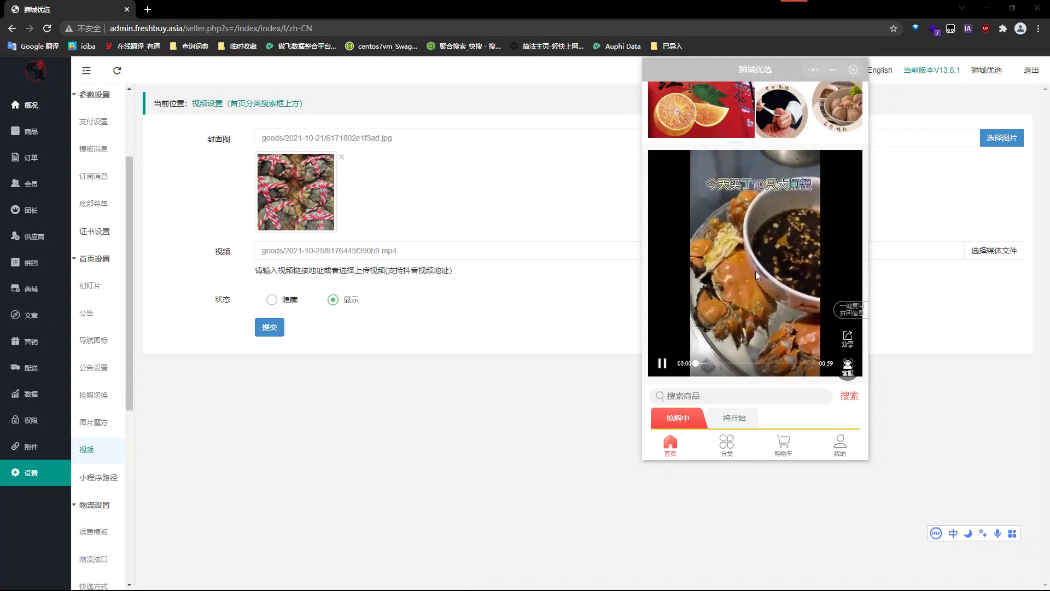
click(663, 364)
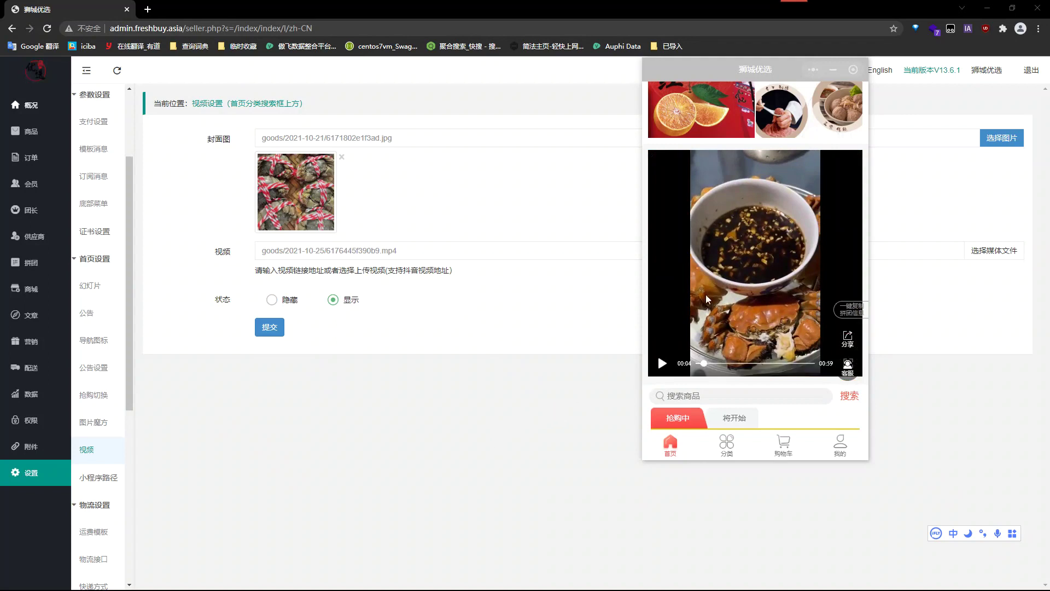
click(671, 444)
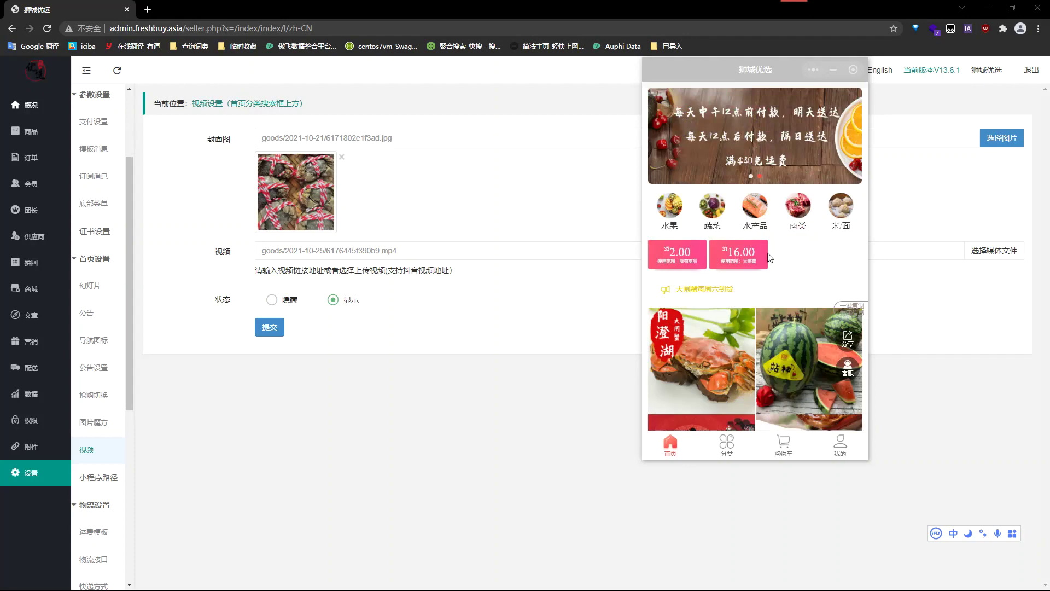